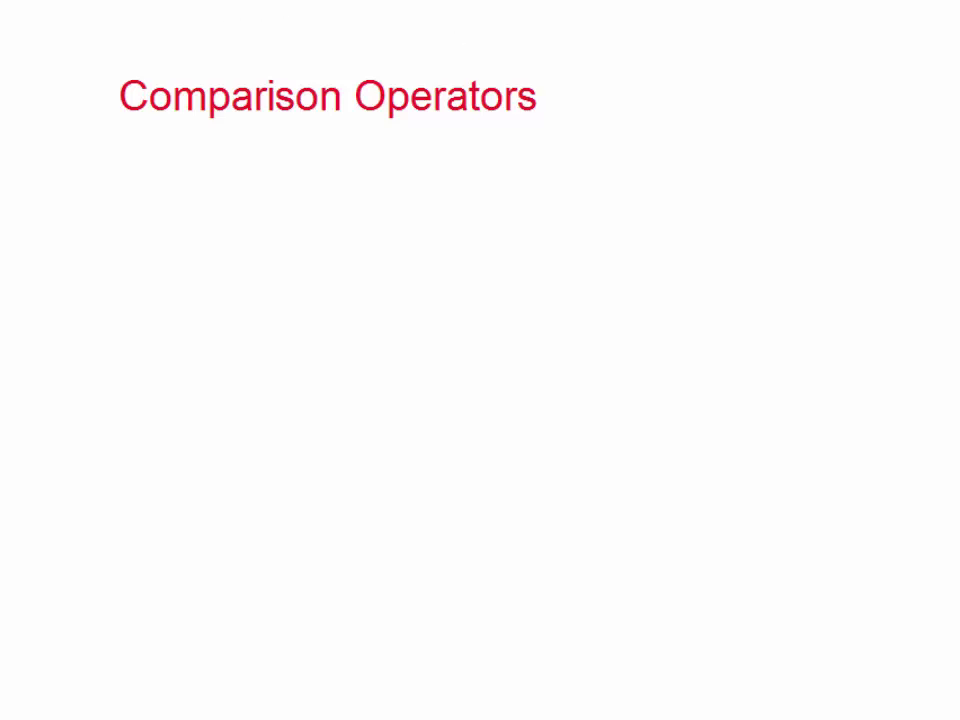
Add a text box below the title reading 'Equal sign =' and nudge it slightly lower.
click(152, 141)
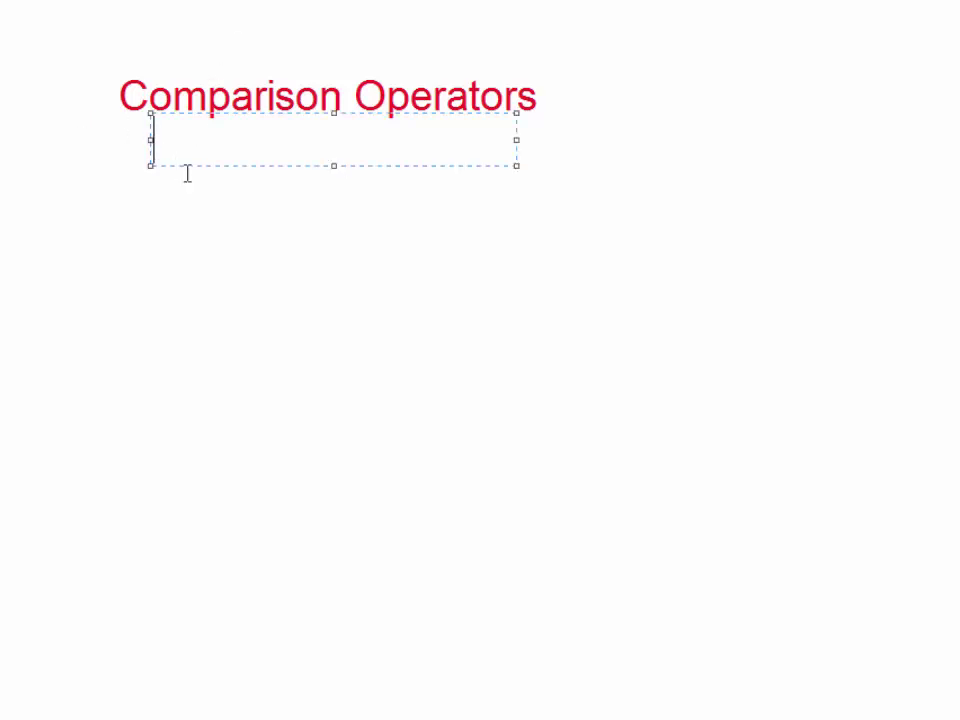
text(Eq)
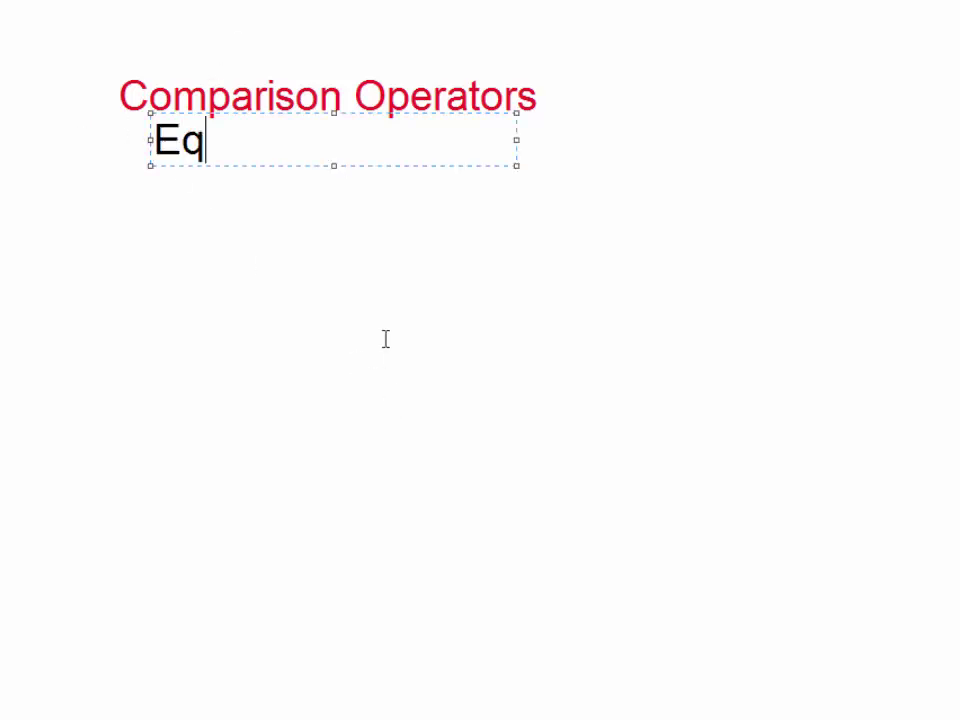
text(ual )
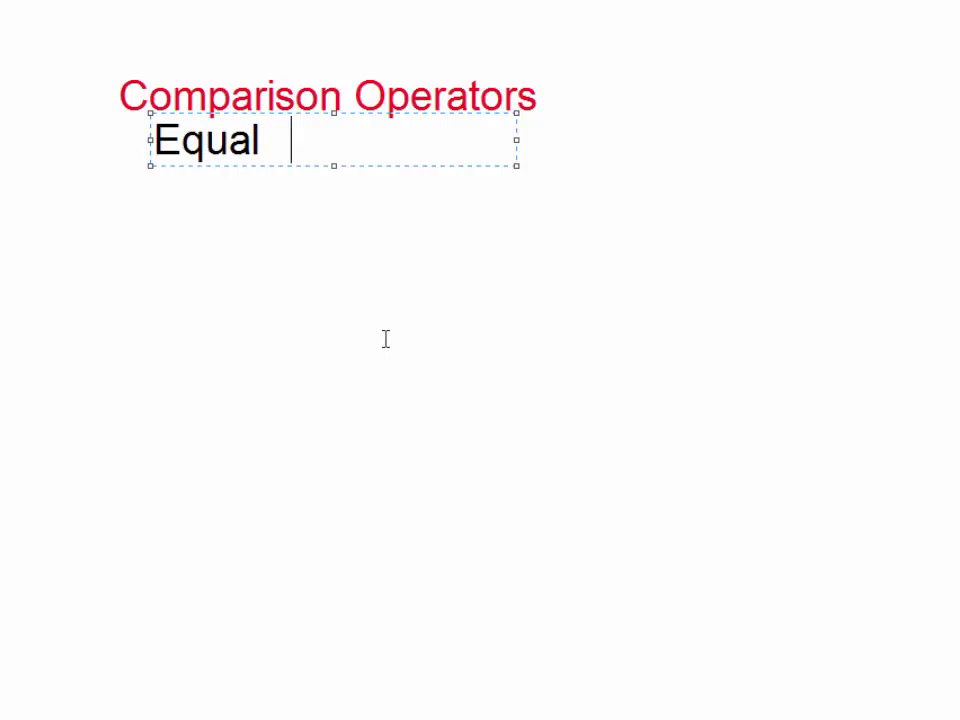
text(sign)
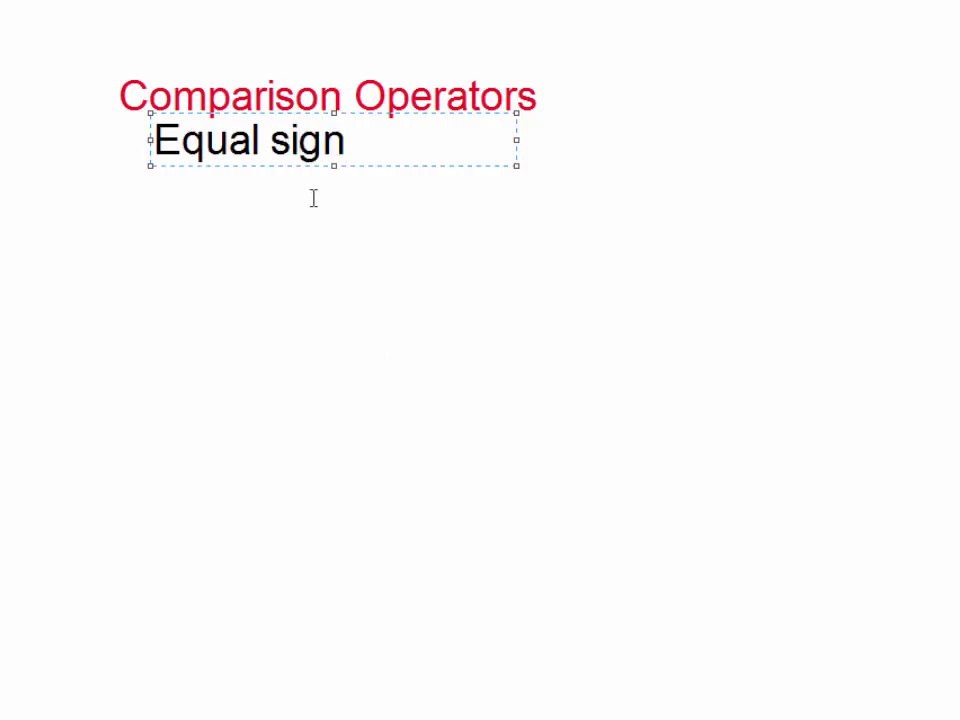
drag(429, 113, 429, 131)
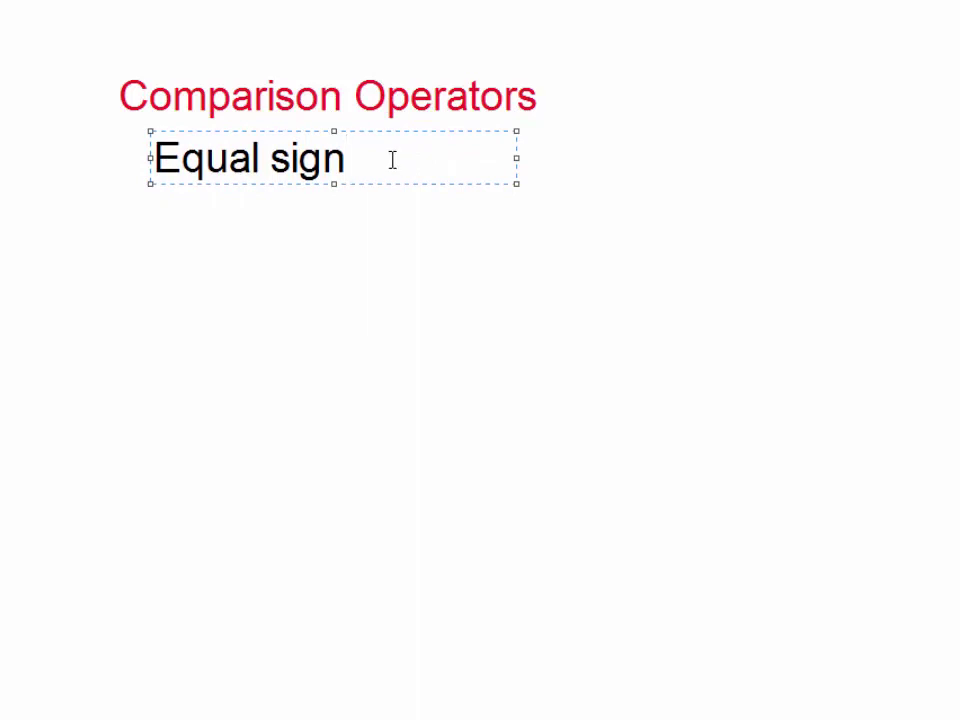
text( =)
Colour the = symbol red.
drag(357, 160, 385, 166)
click(452, 9)
click(334, 343)
click(253, 242)
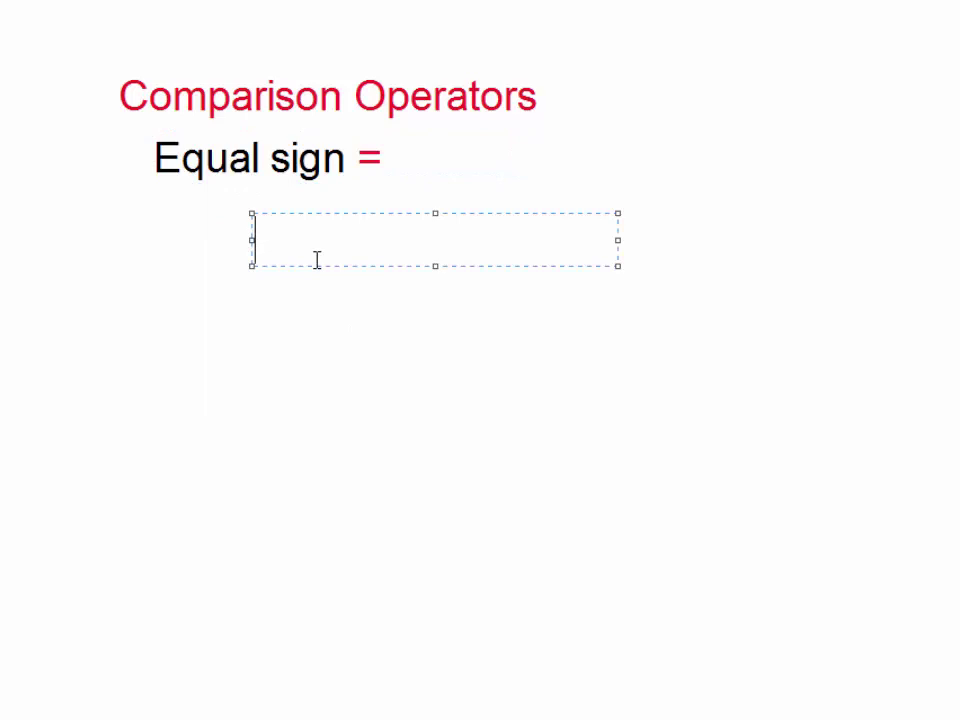
text(Chec)
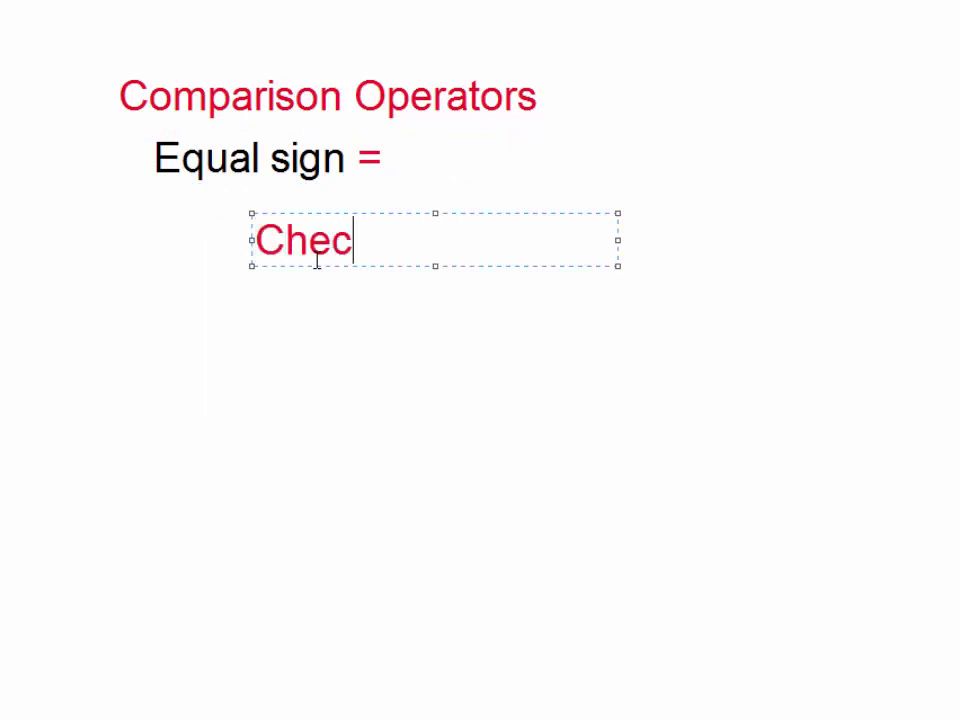
text(k if )
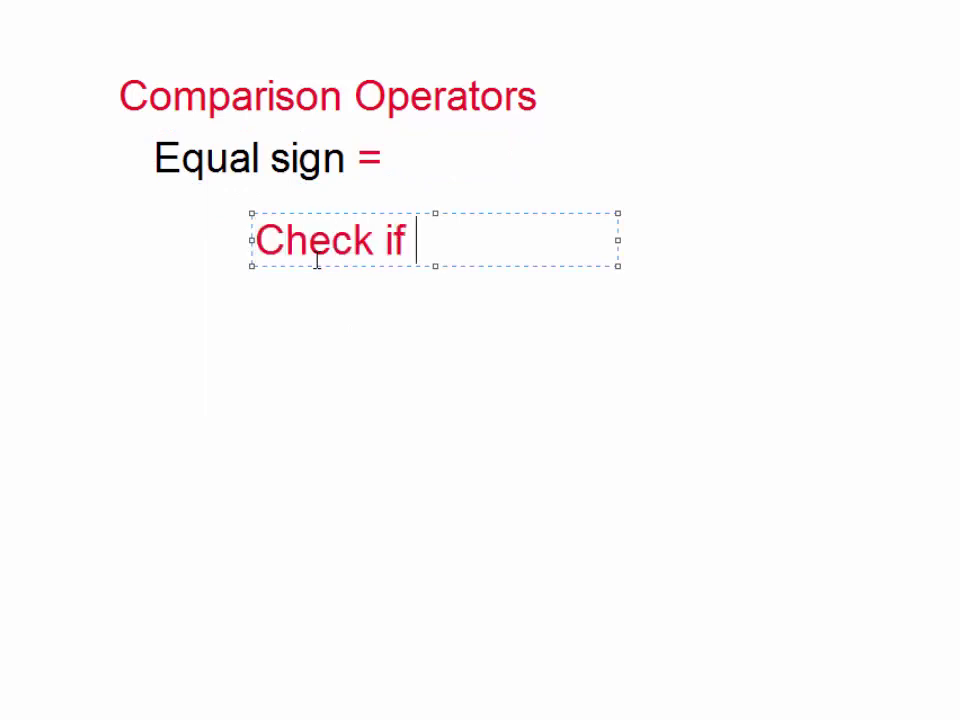
text(x = )
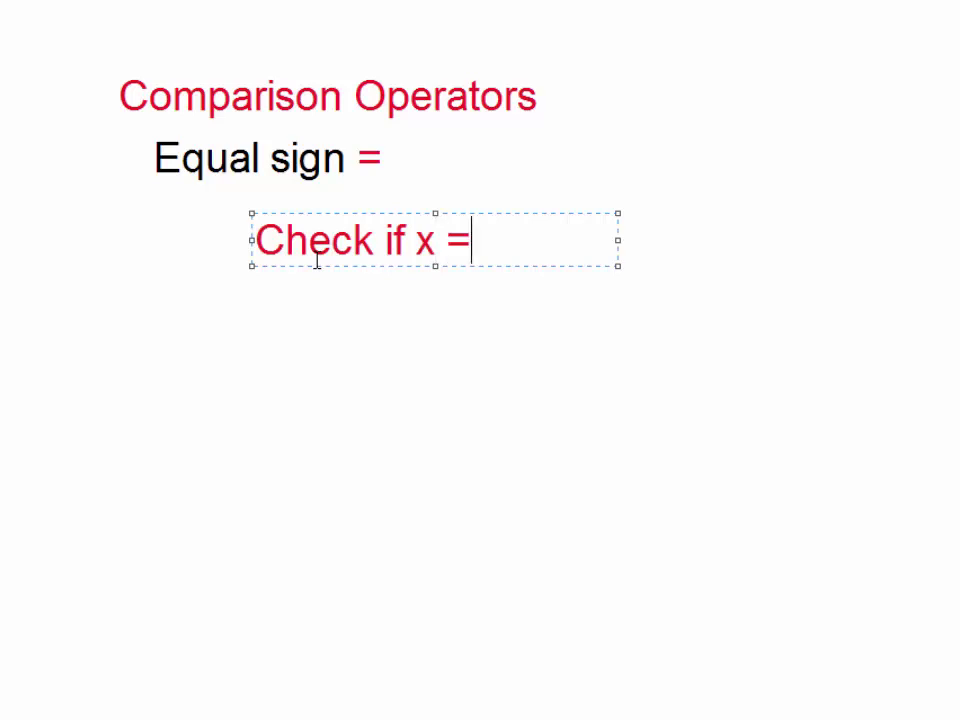
text(y)
drag(407, 240, 218, 119)
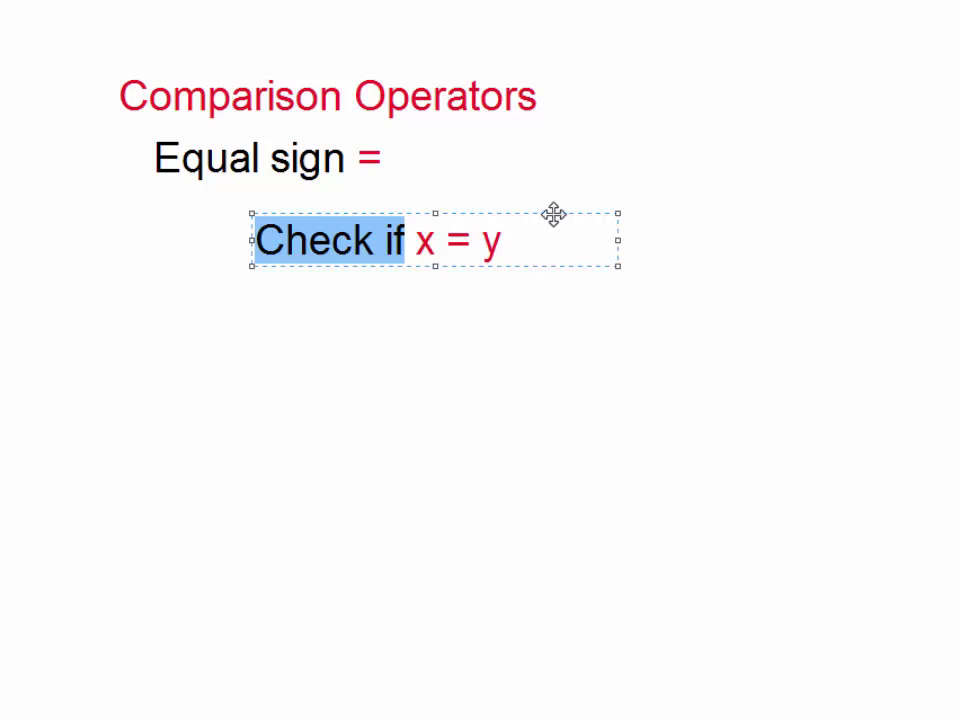
drag(553, 214, 640, 203)
key(Delete)
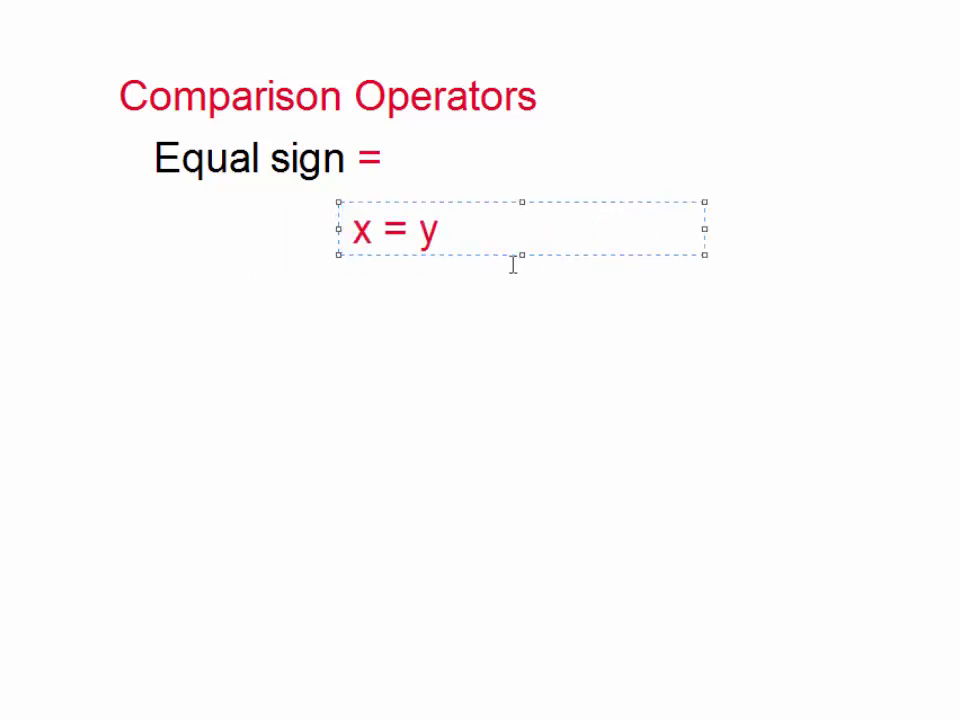
key(Escape)
key(Delete)
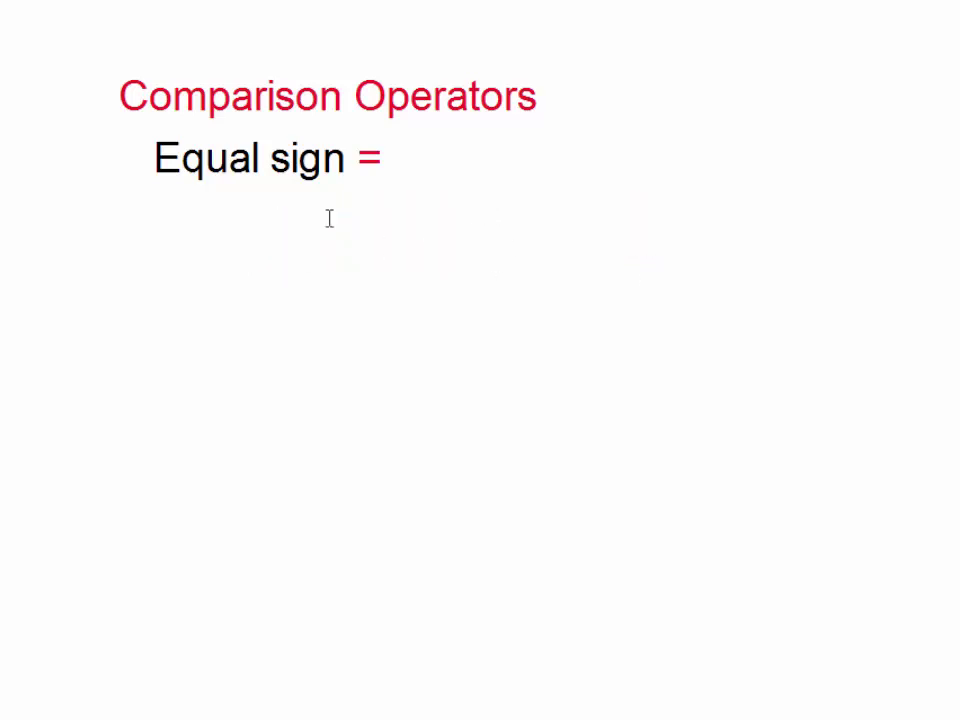
Add a 'Greater than >' text box under 'Equal sign =' and make the > red.
click(159, 220)
text(Gra)
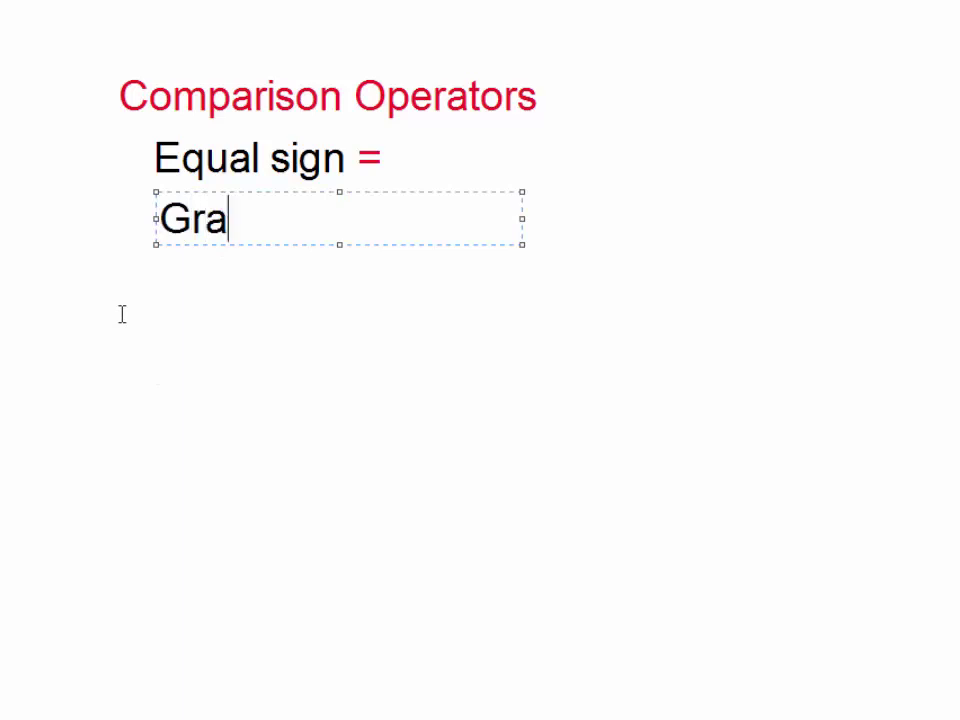
text(ter)
key(BackSpace)
key(BackSpace)
key(BackSpace)
key(BackSpace)
text(eate)
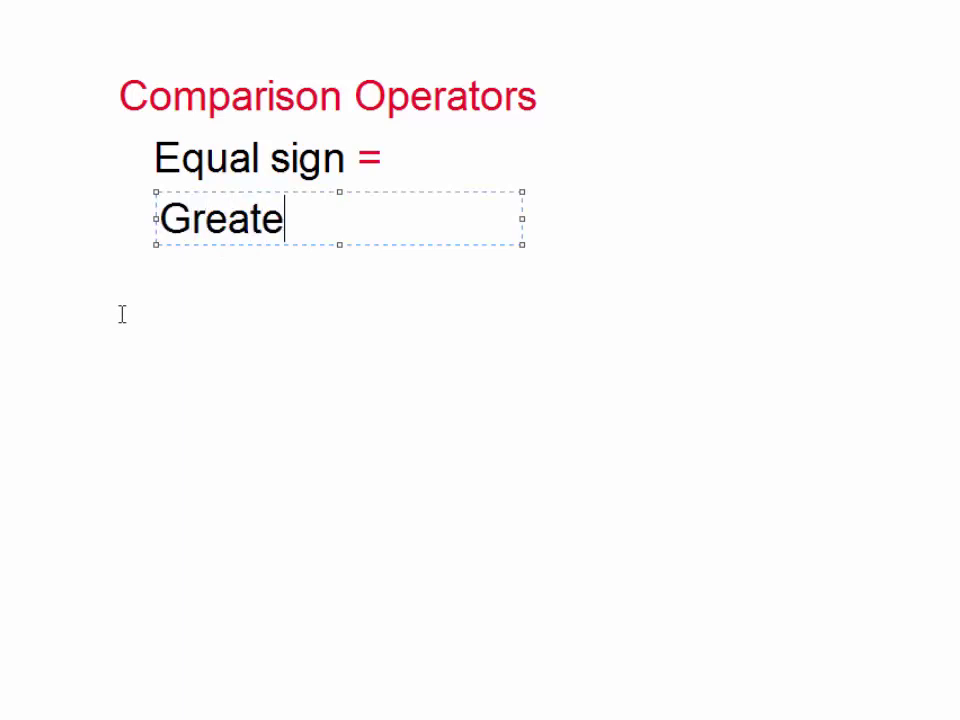
text(r tha)
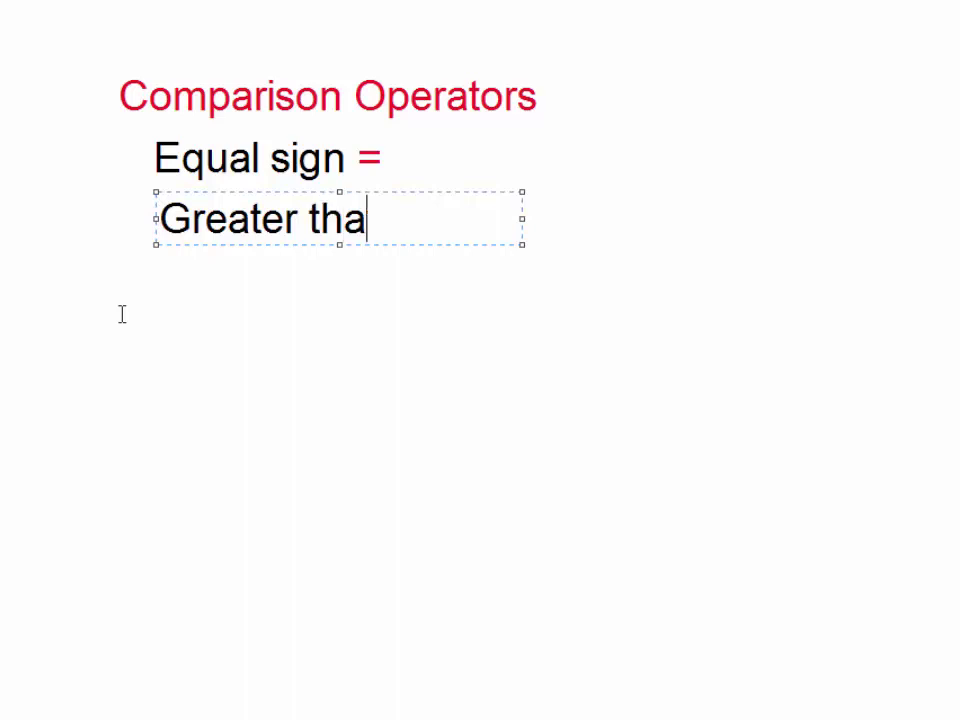
text(n )
text(>)
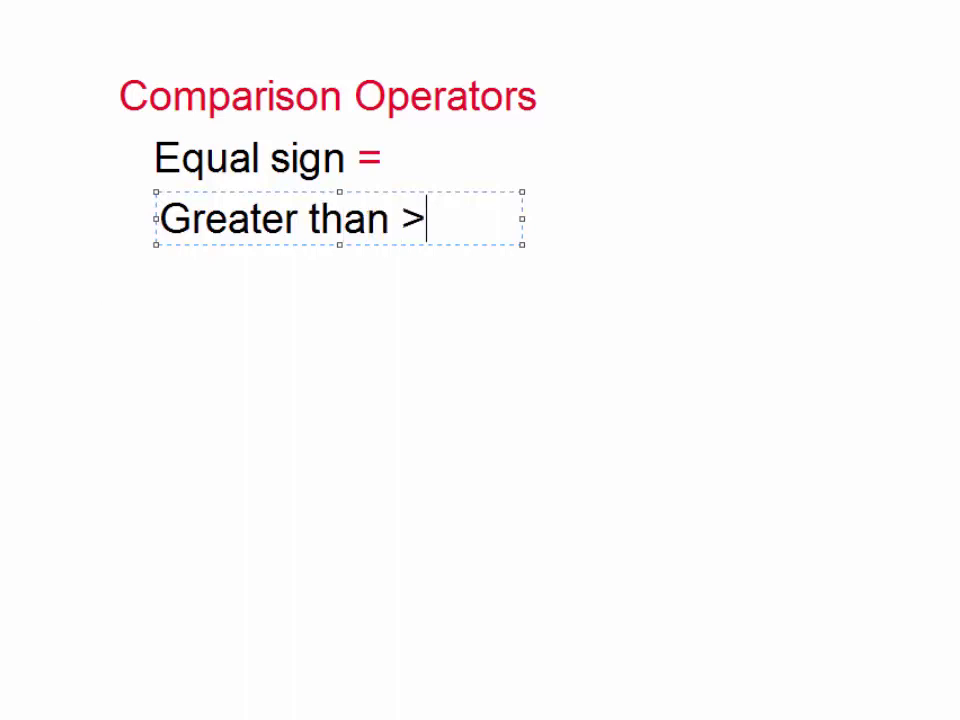
drag(399, 216, 446, 219)
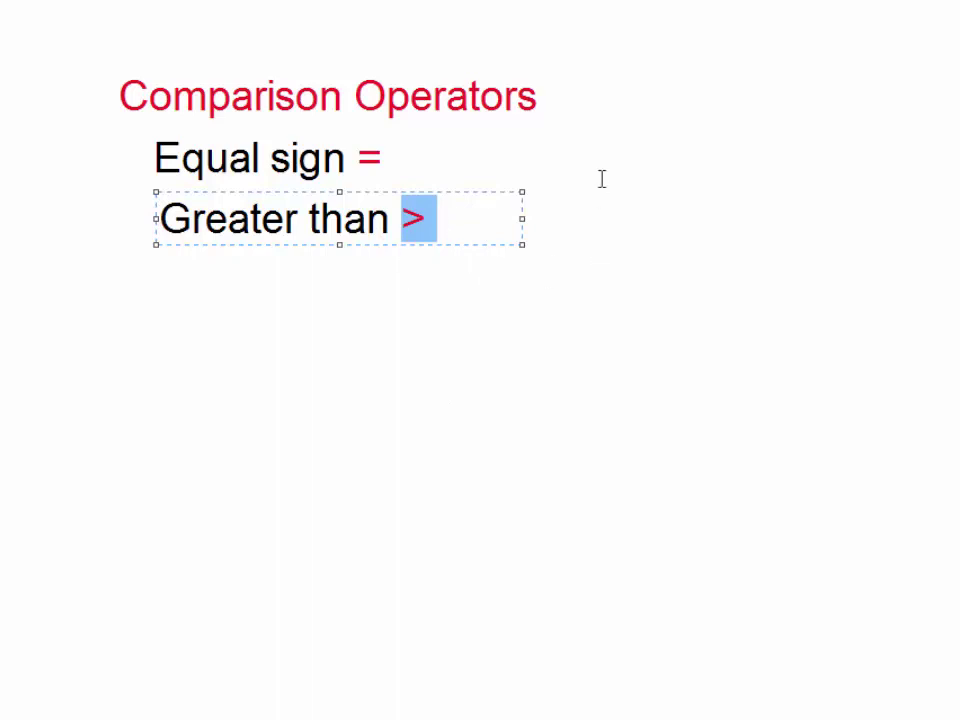
click(597, 210)
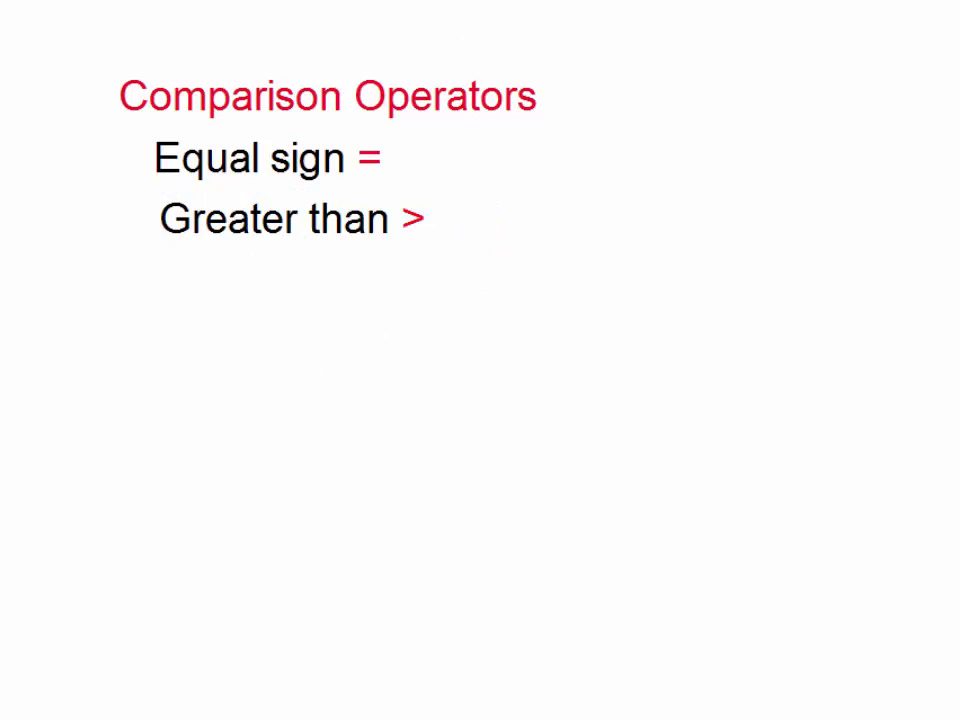
click(305, 288)
text(Chec)
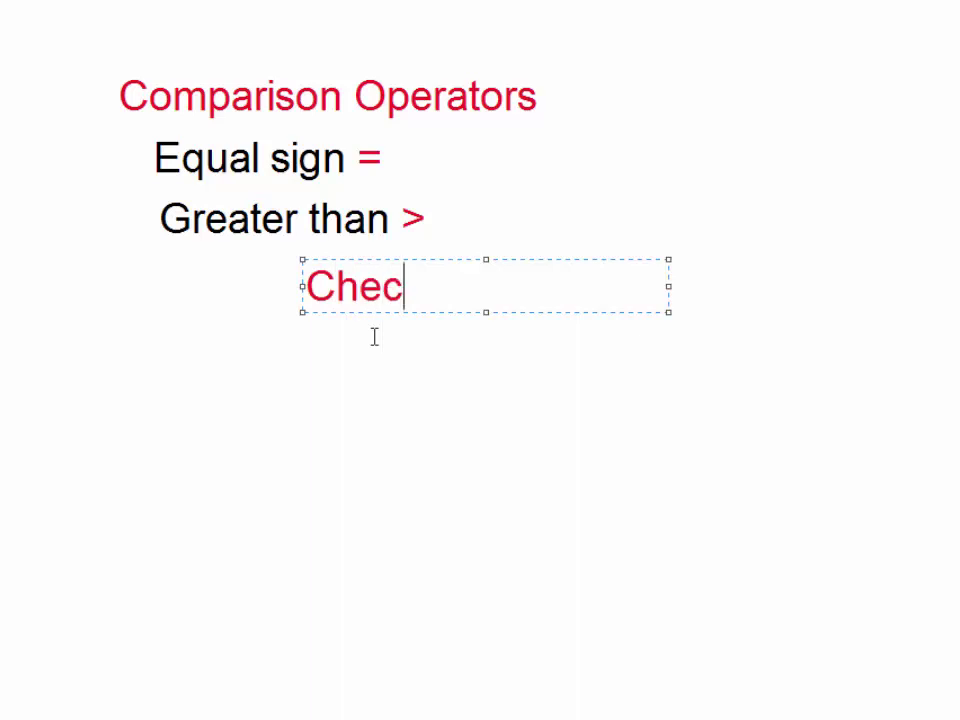
text(k if )
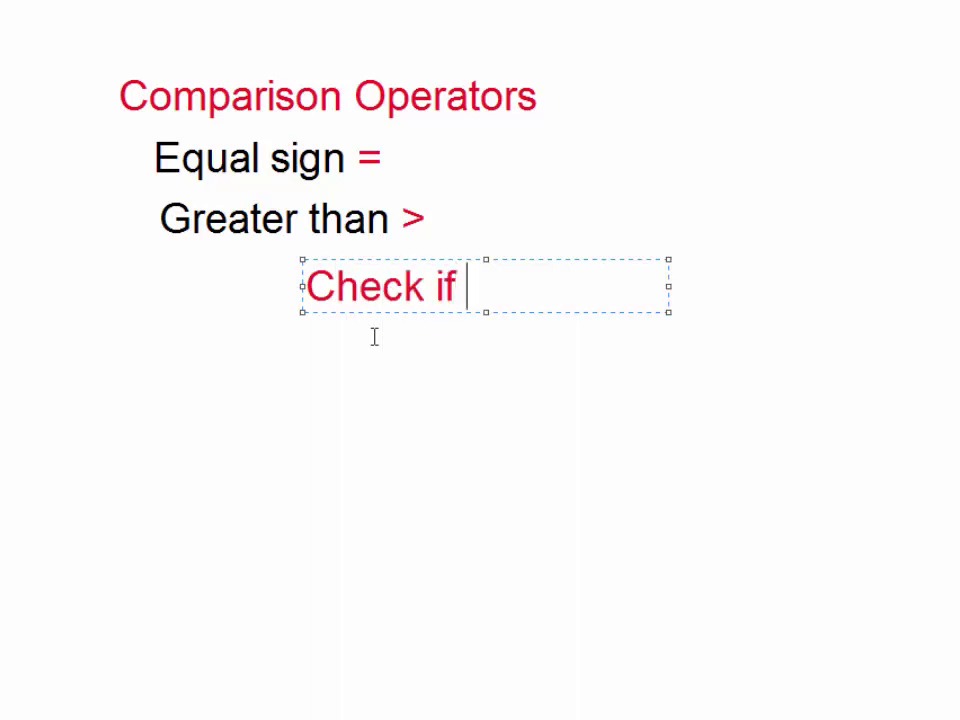
text(X )
text(> Y)
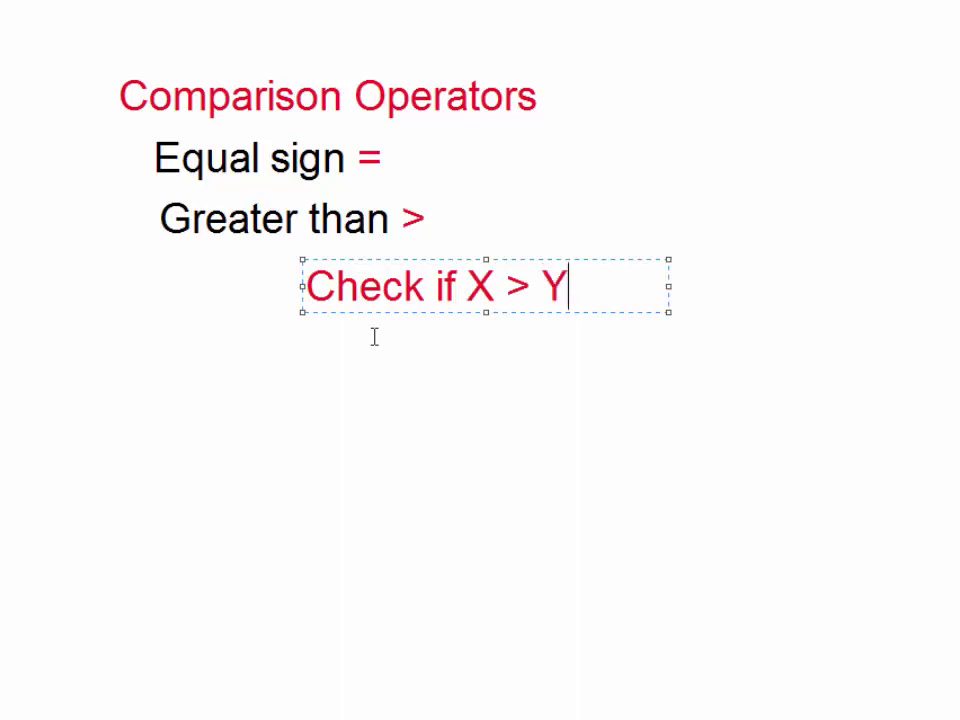
click(469, 286)
key(shift+Home)
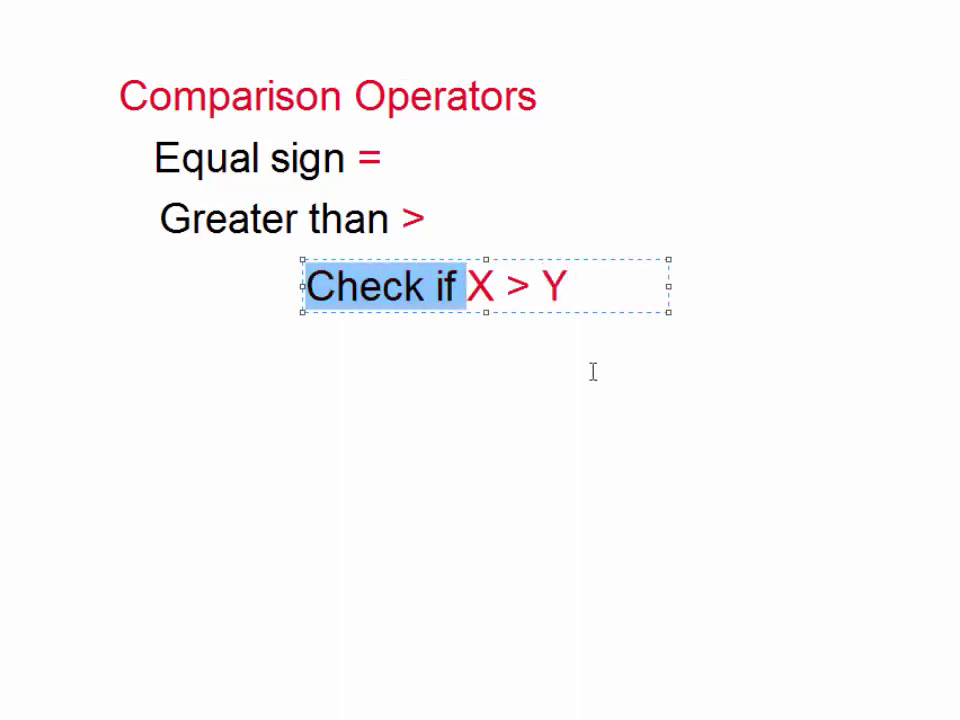
click(507, 288)
drag(508, 288, 530, 288)
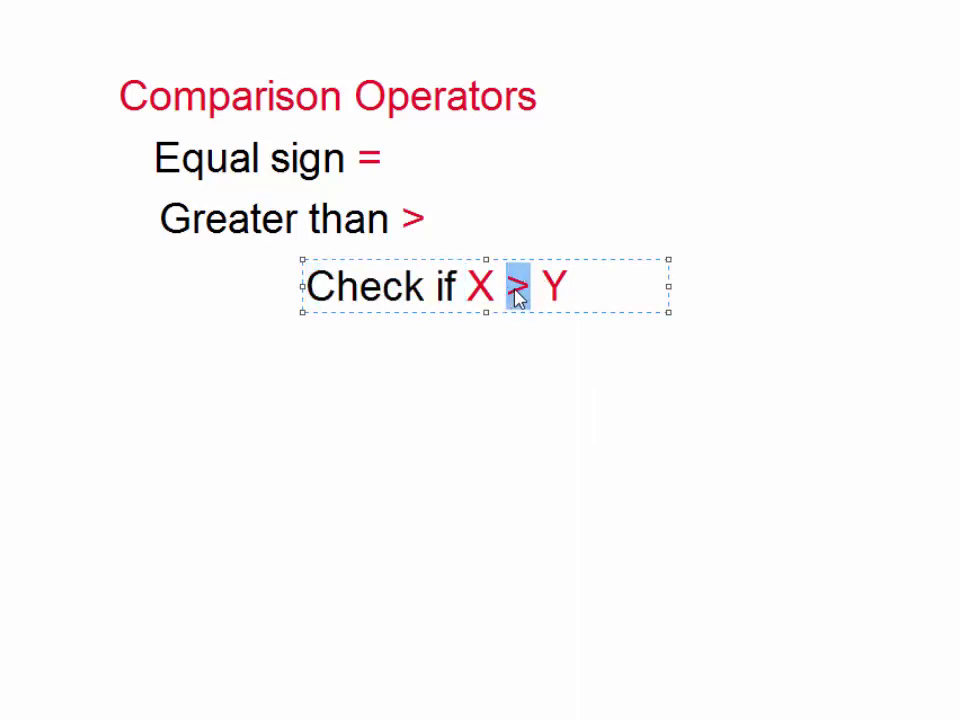
click(507, 288)
drag(507, 288, 527, 287)
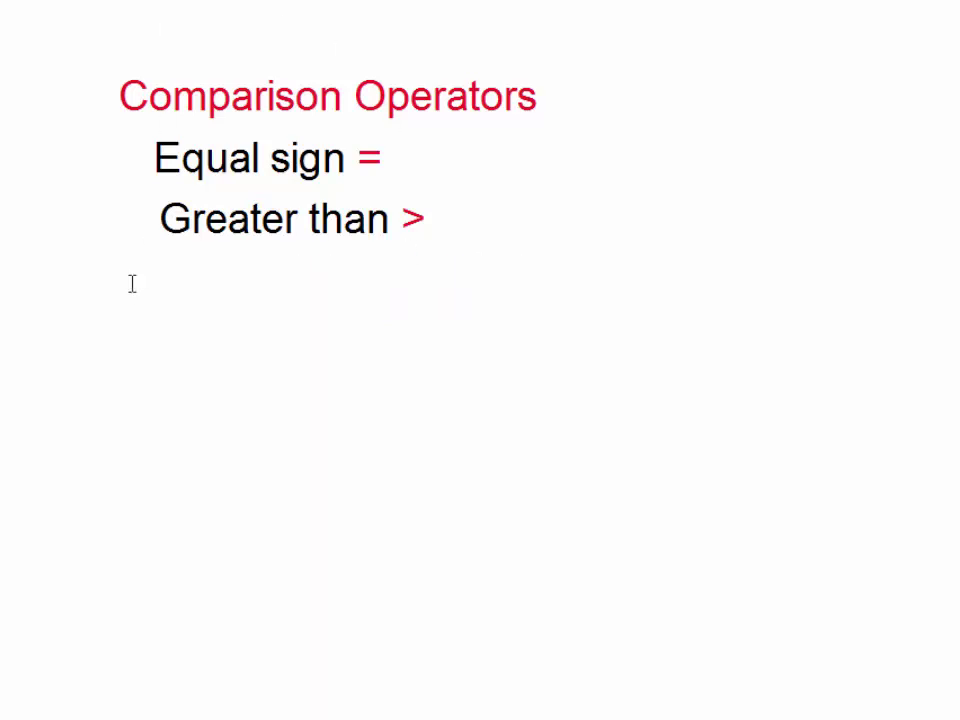
Add a widened text box reading 'Greater than and Equal to >=' below the Greater than line.
click(168, 281)
text(Greater )
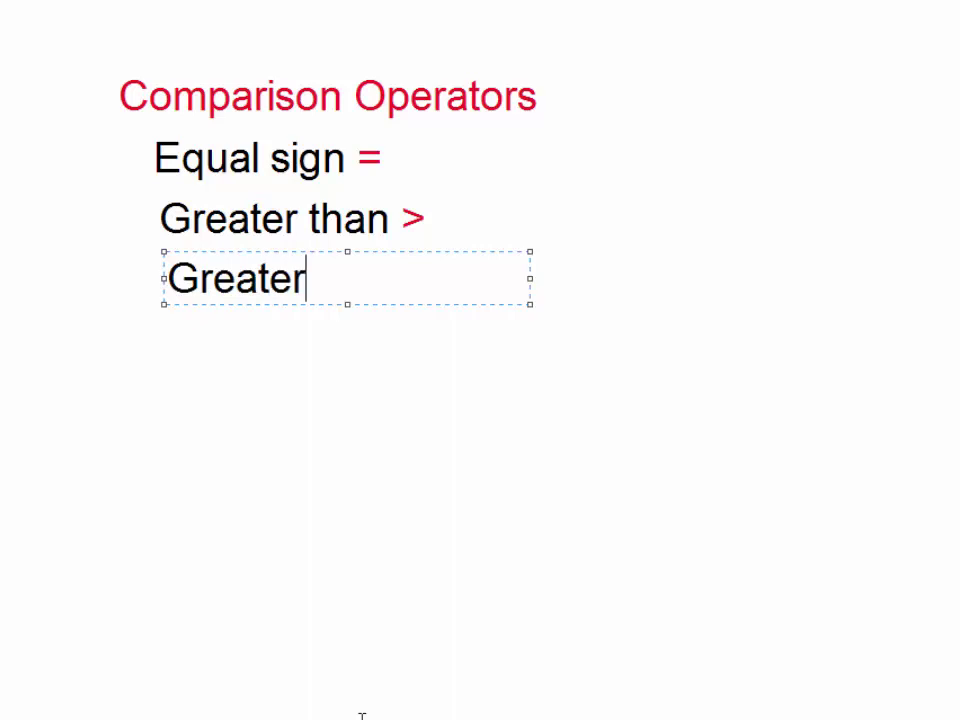
text(than o)
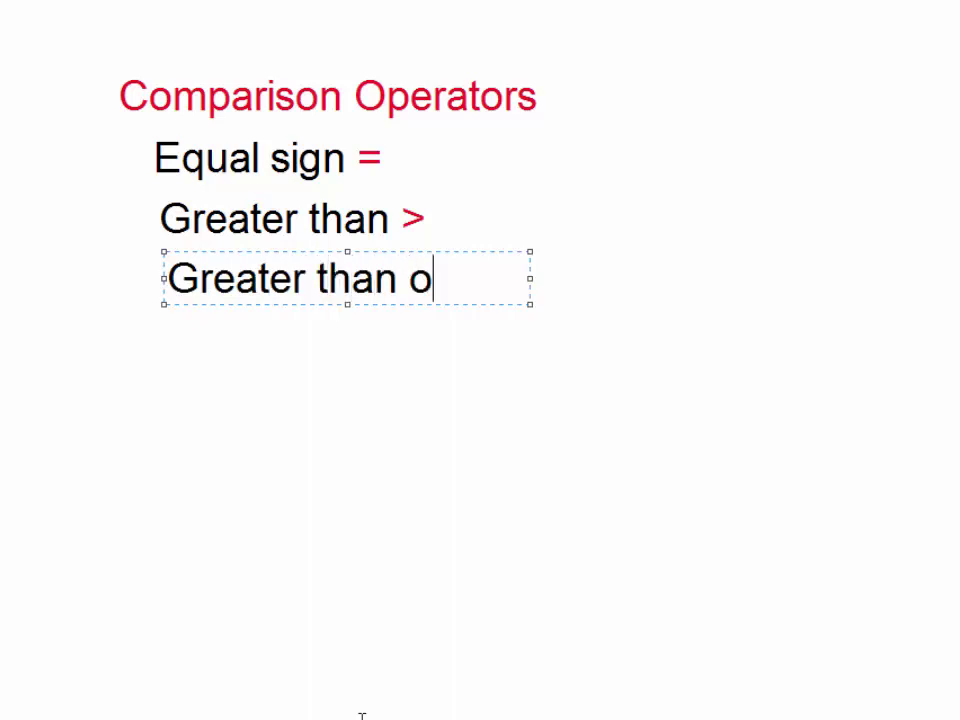
text(r)
key(BackSpace)
key(BackSpace)
key(BackSpace)
text(and )
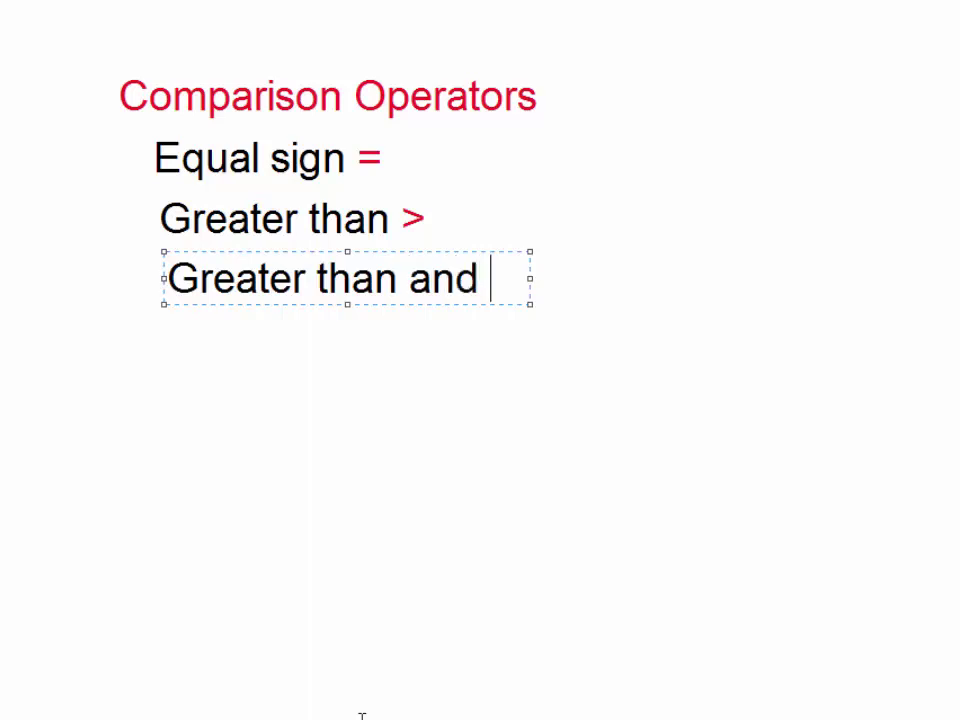
text(Eq)
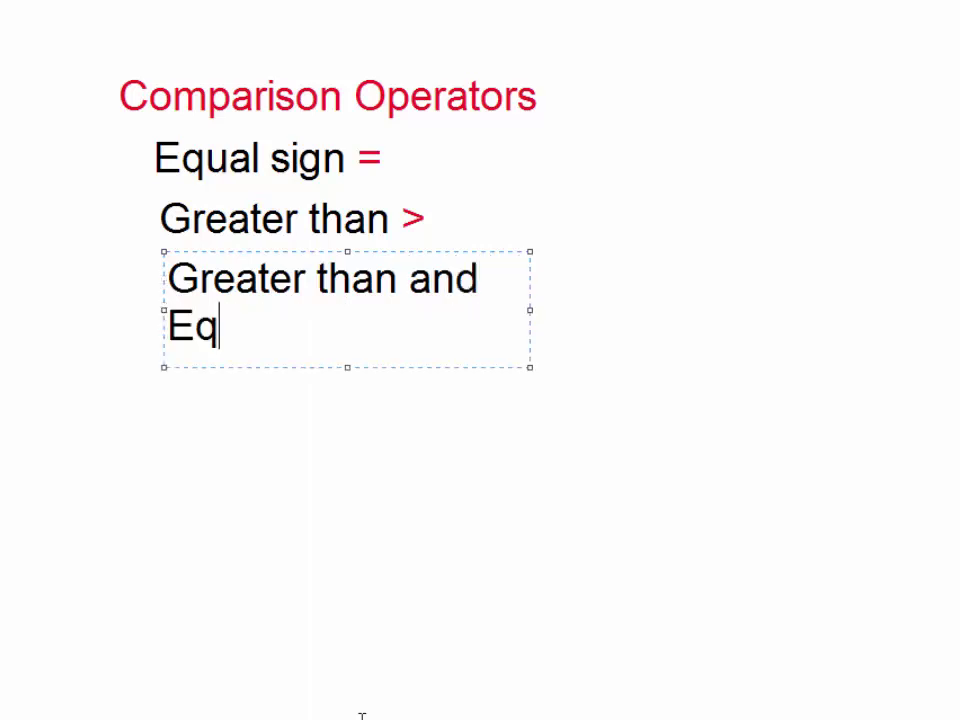
text(ual t)
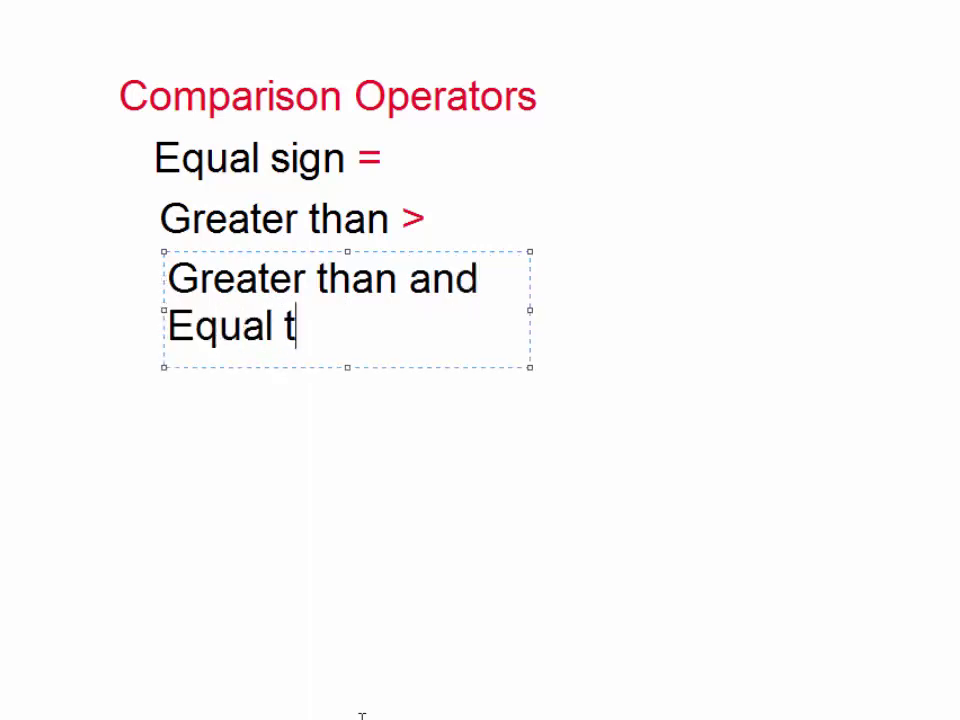
text(o)
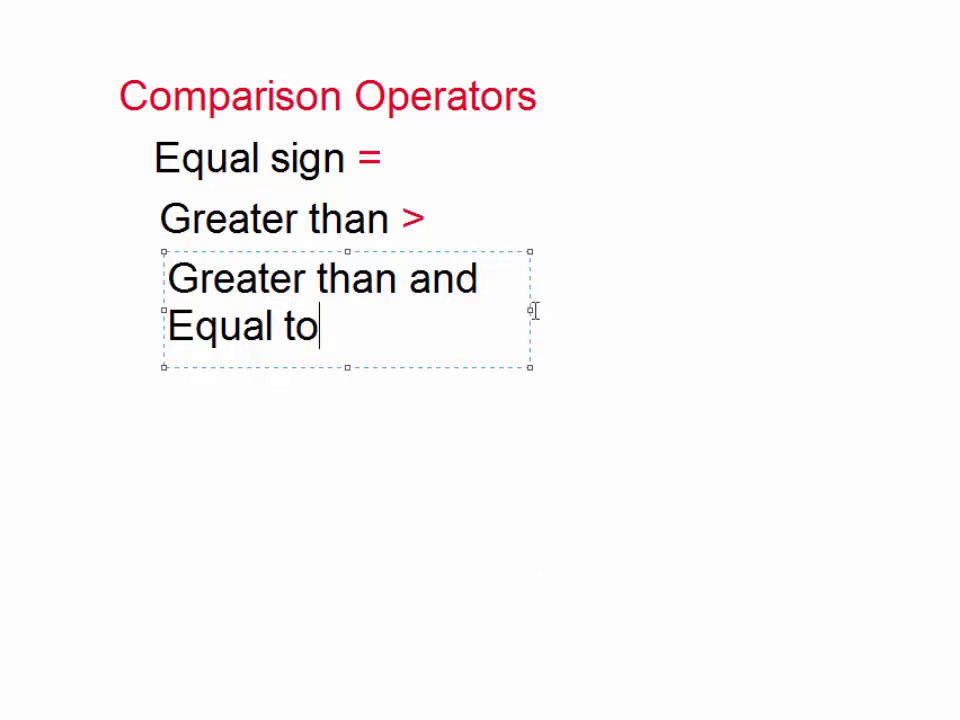
drag(529, 311, 822, 327)
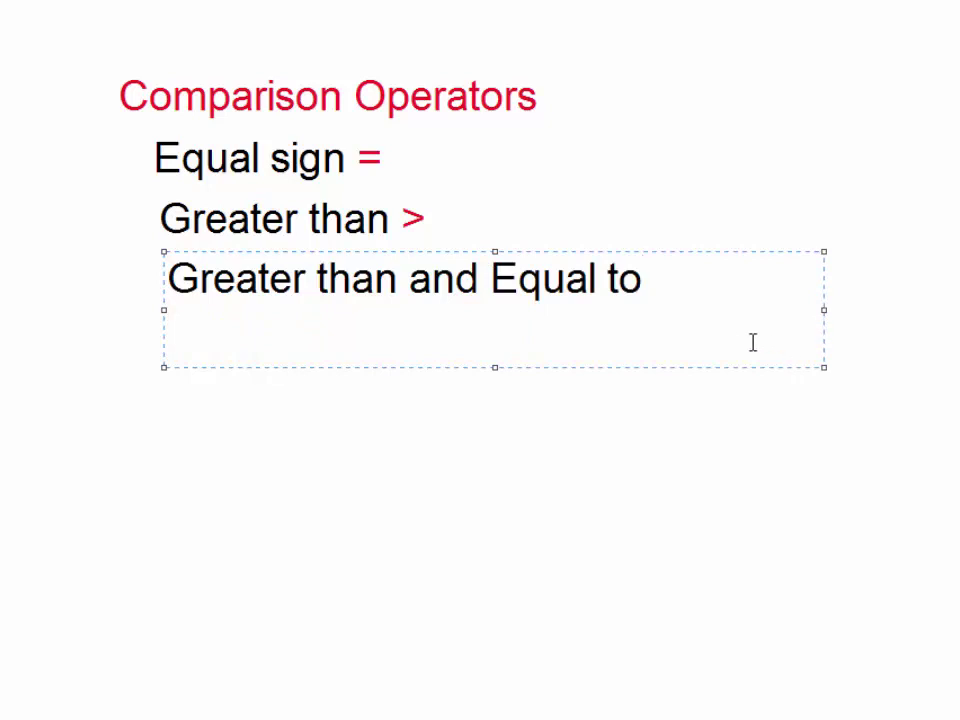
text(>)
text(=)
Colour the >= symbols at the end of the line red.
drag(658, 282, 714, 281)
click(668, 290)
drag(681, 277, 706, 276)
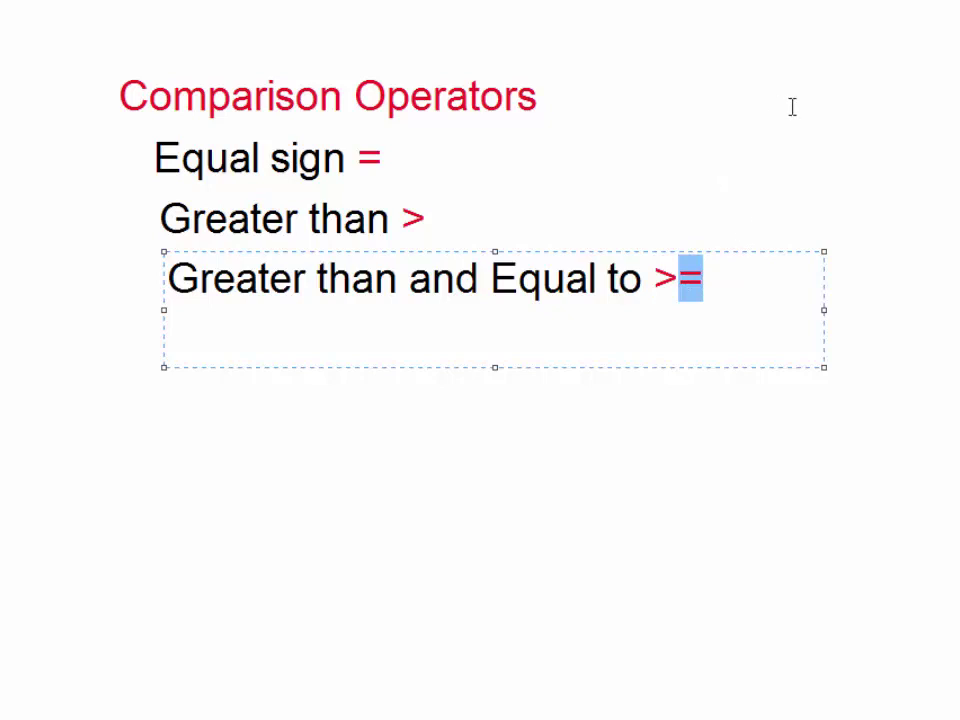
click(721, 159)
click(327, 342)
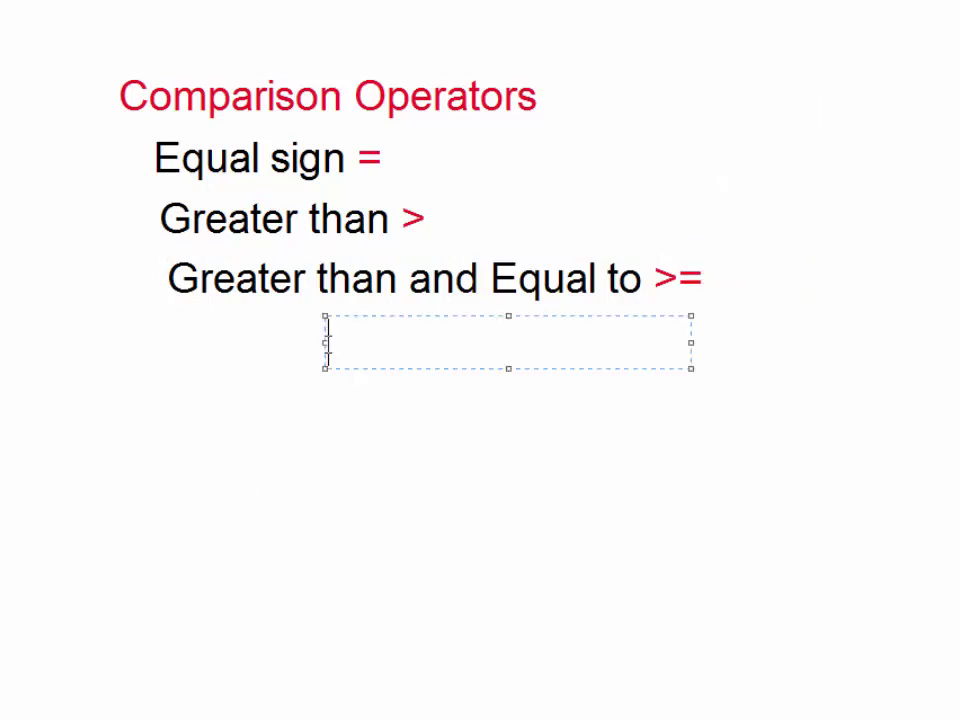
text(Ch)
text(eck )
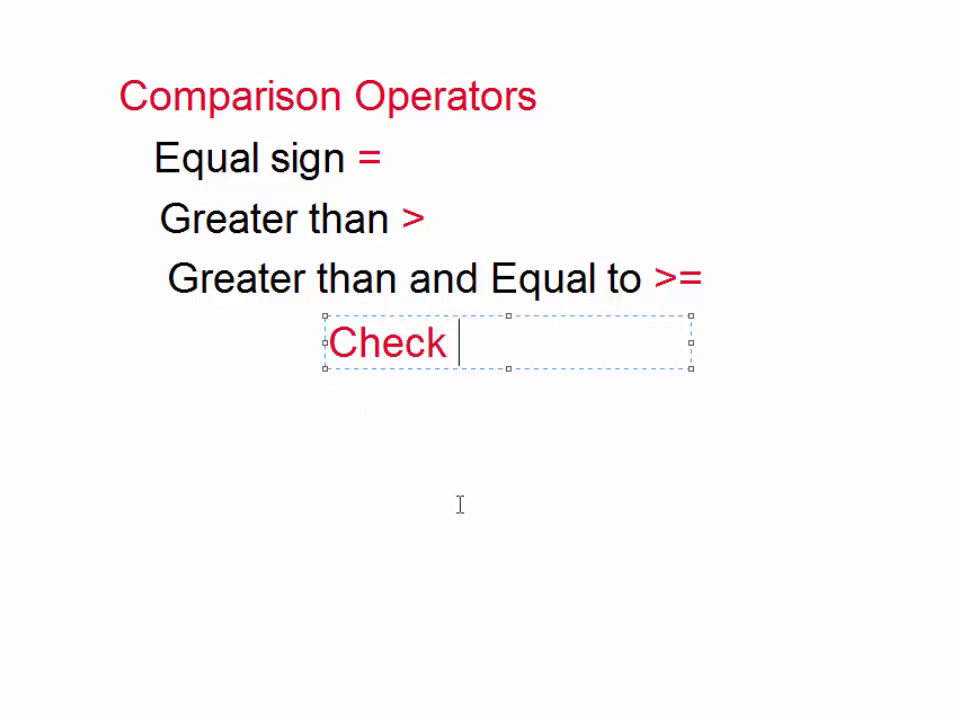
text(if )
text(Mar)
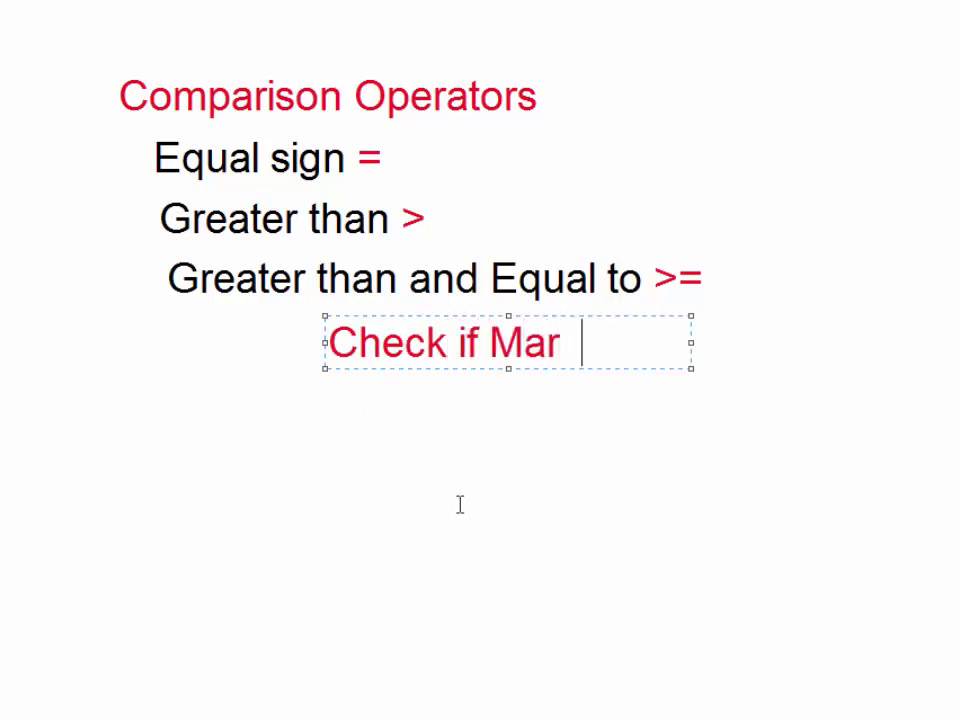
key(BackSpace)
text(ks >)
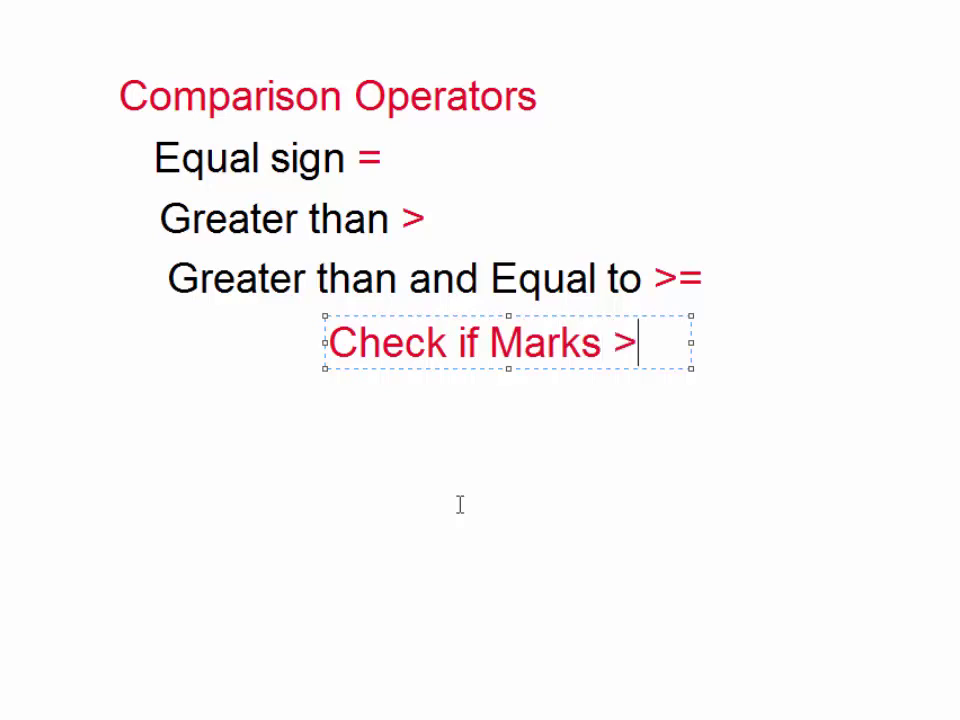
key(Delete)
text(=)
key(BackSpace)
text(>=)
text( 5)
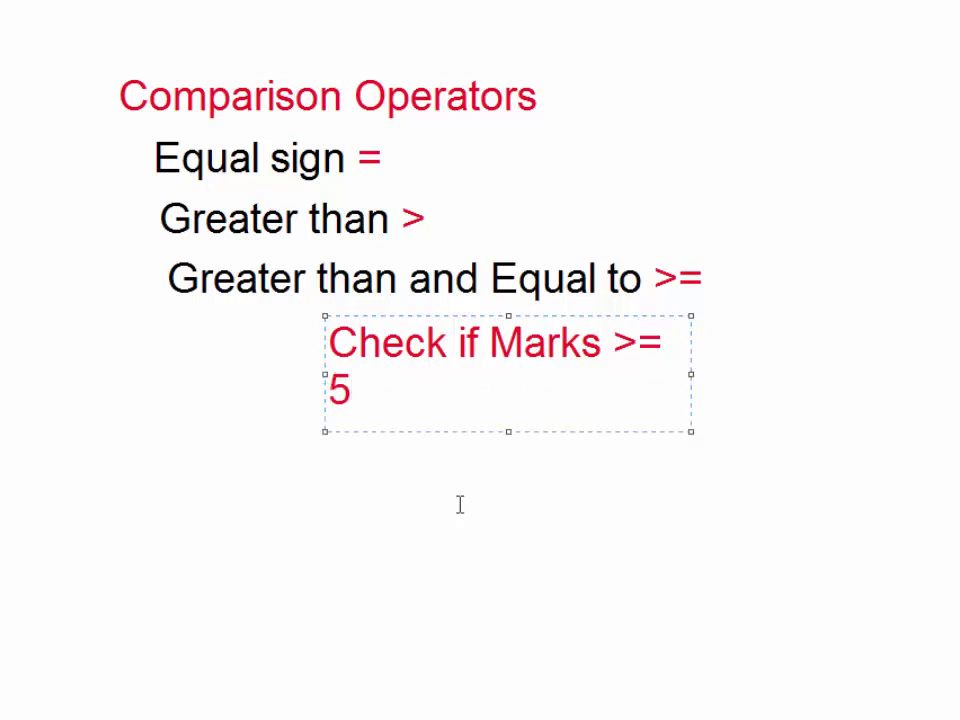
text(0)
drag(691, 375, 826, 375)
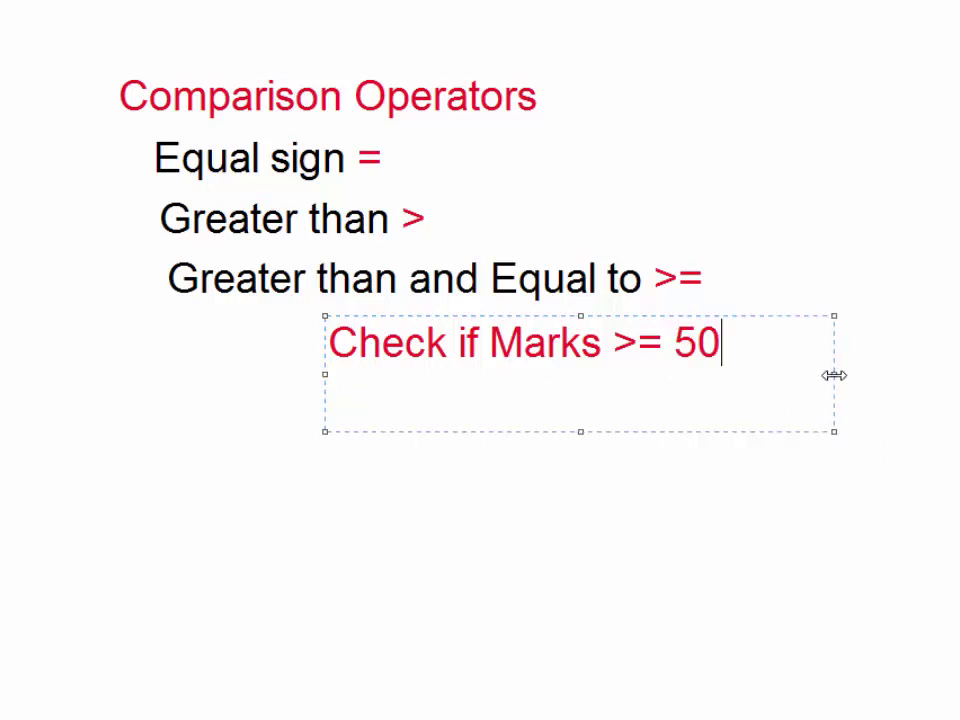
drag(602, 343, 214, 343)
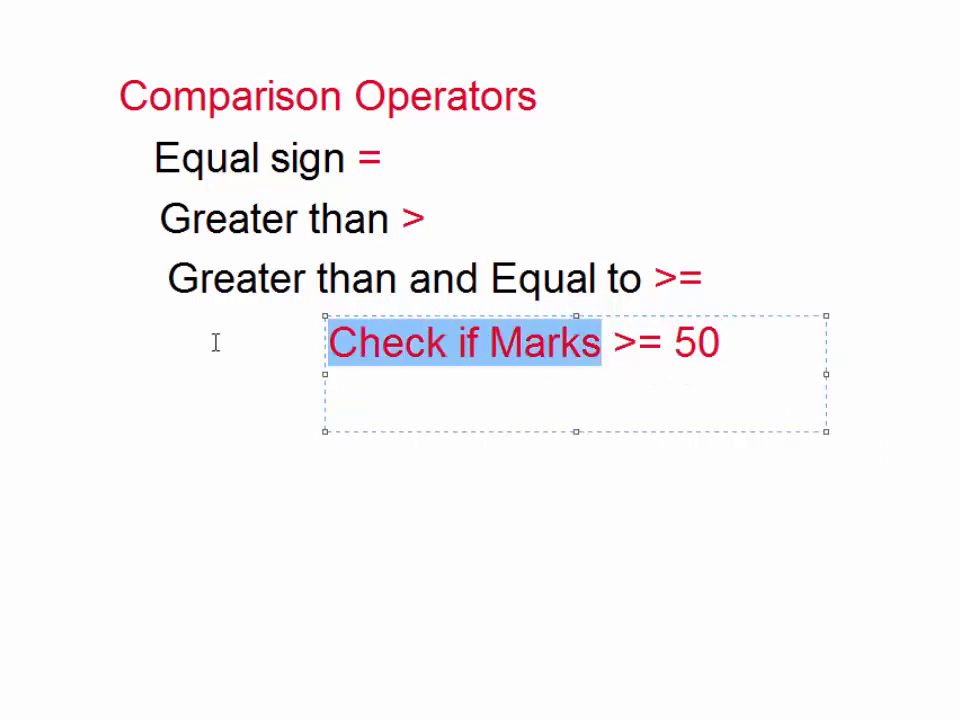
mouse_move(478, 343)
mouse_down()
mouse_move(377, 347)
mouse_move(472, 253)
mouse_up()
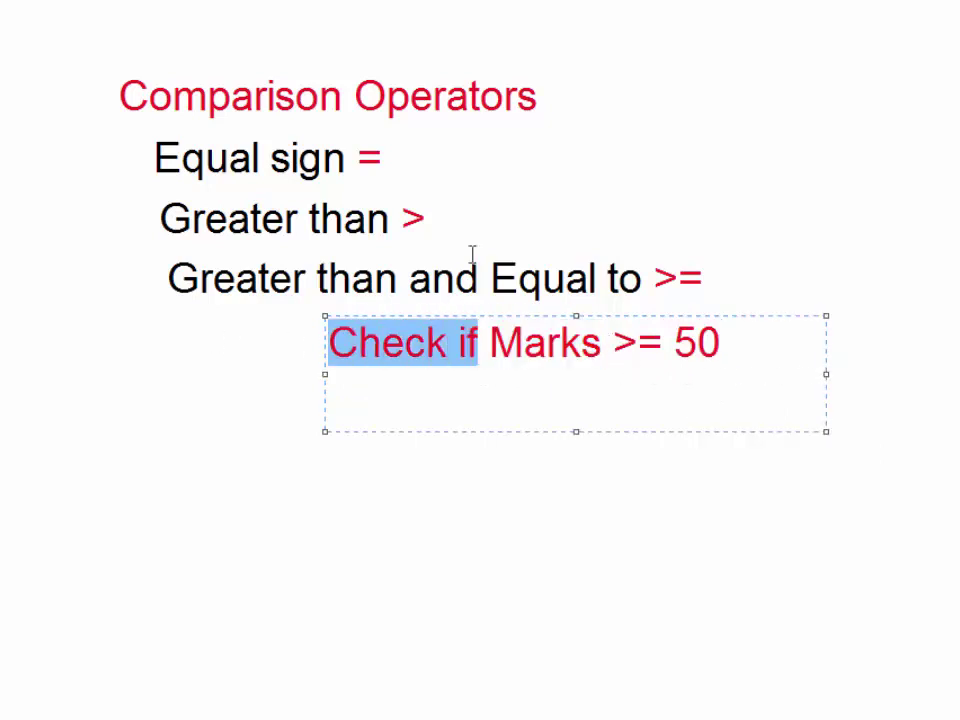
key(ctrl+space)
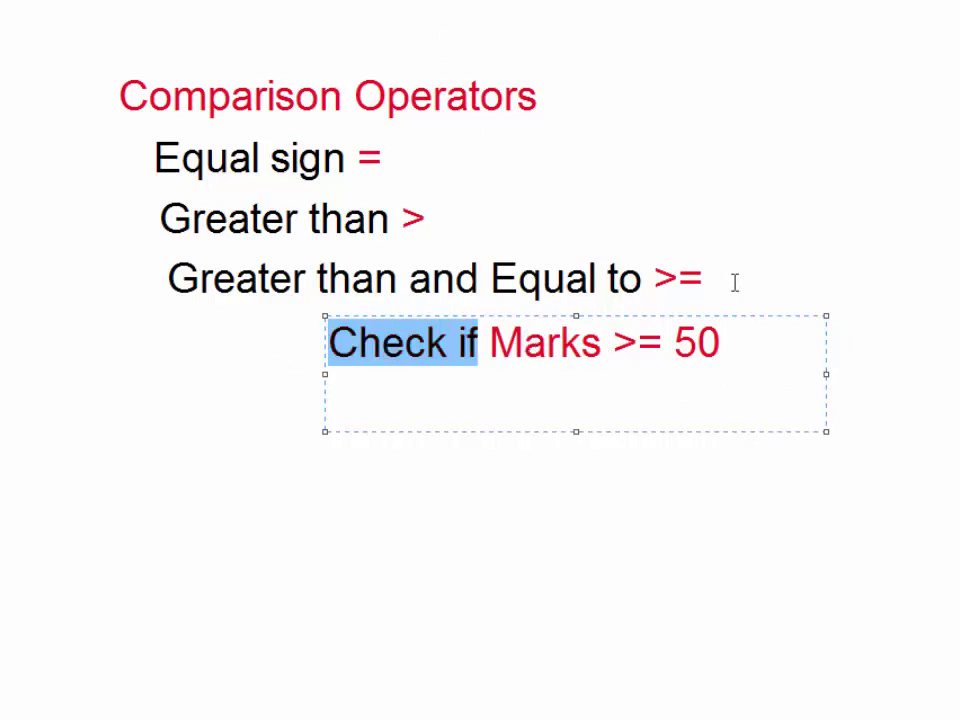
click(645, 348)
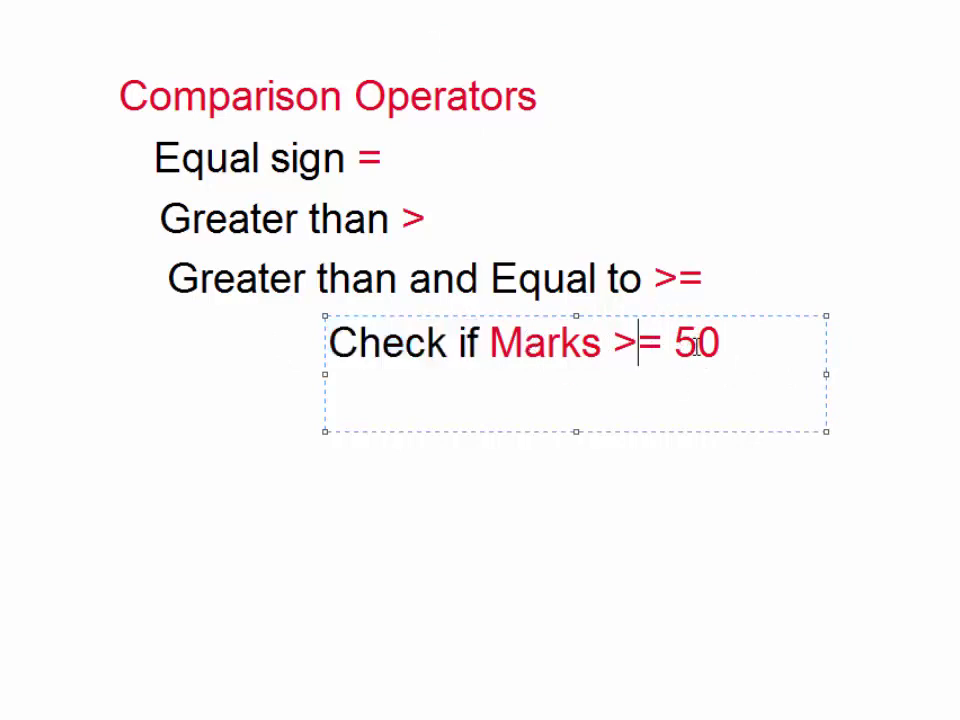
click(563, 345)
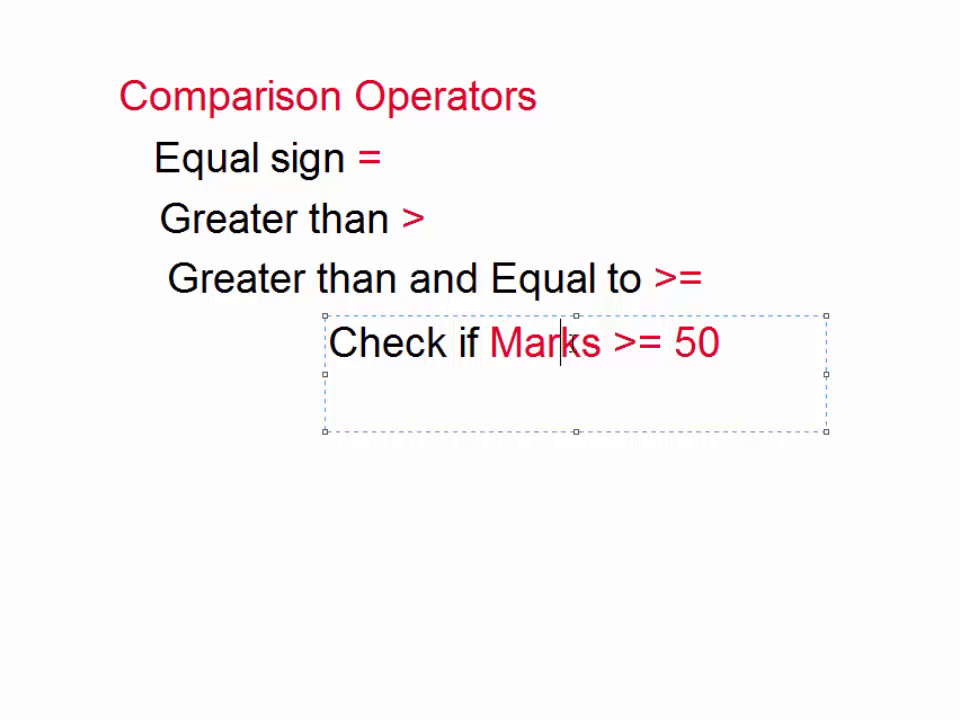
click(694, 343)
drag(601, 343, 496, 343)
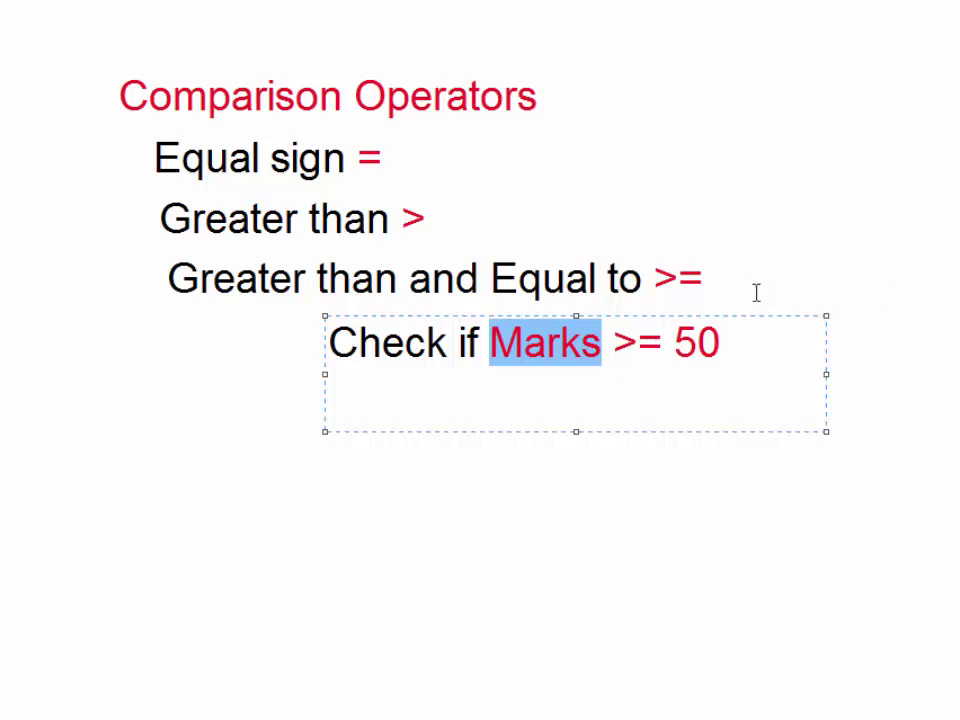
Add a 'Less than <' line below the operators and colour the < red.
click(169, 336)
text(Les)
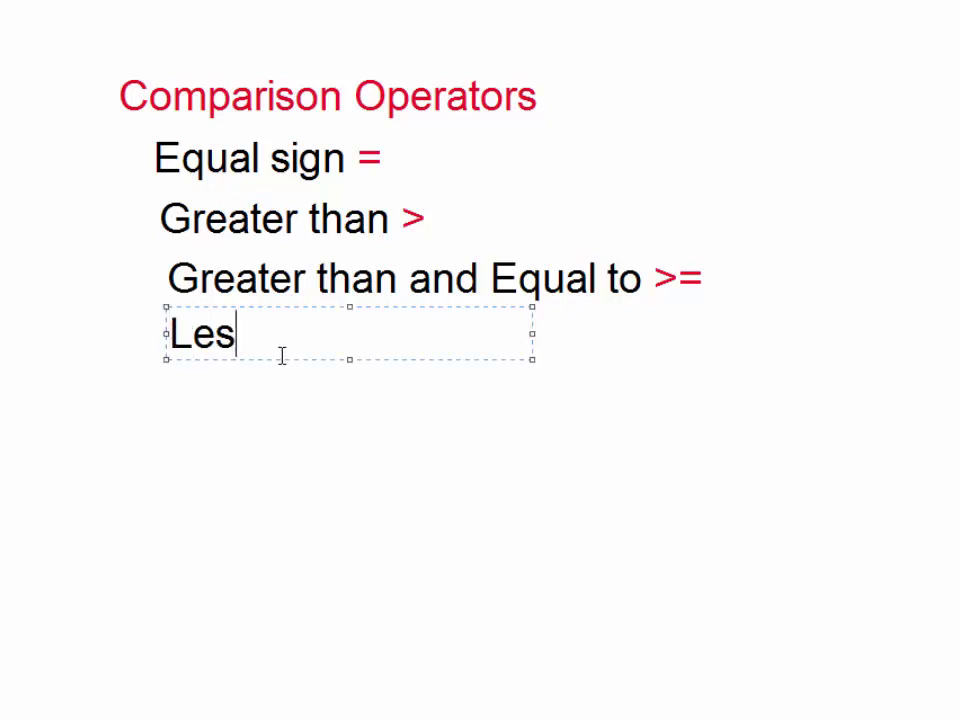
text(s tha)
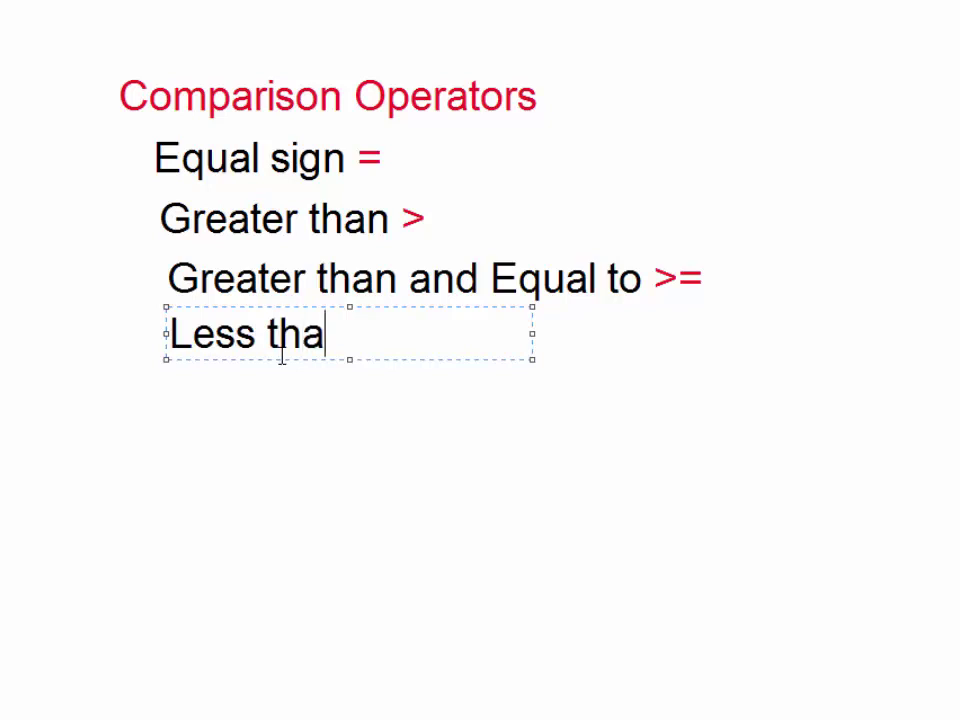
text(n)
text( <)
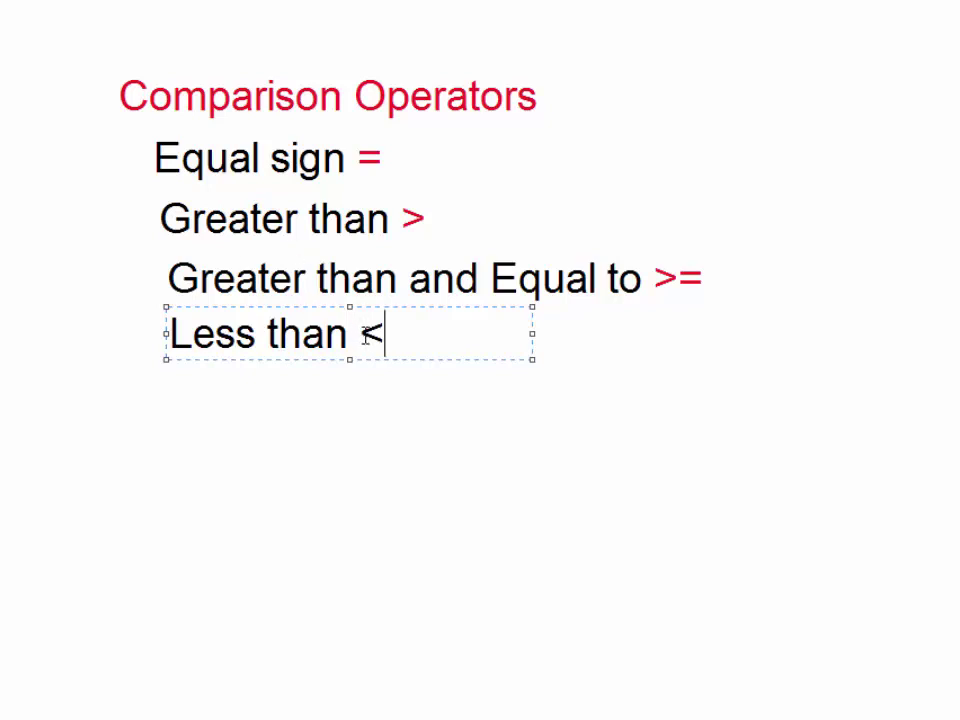
double_click(383, 336)
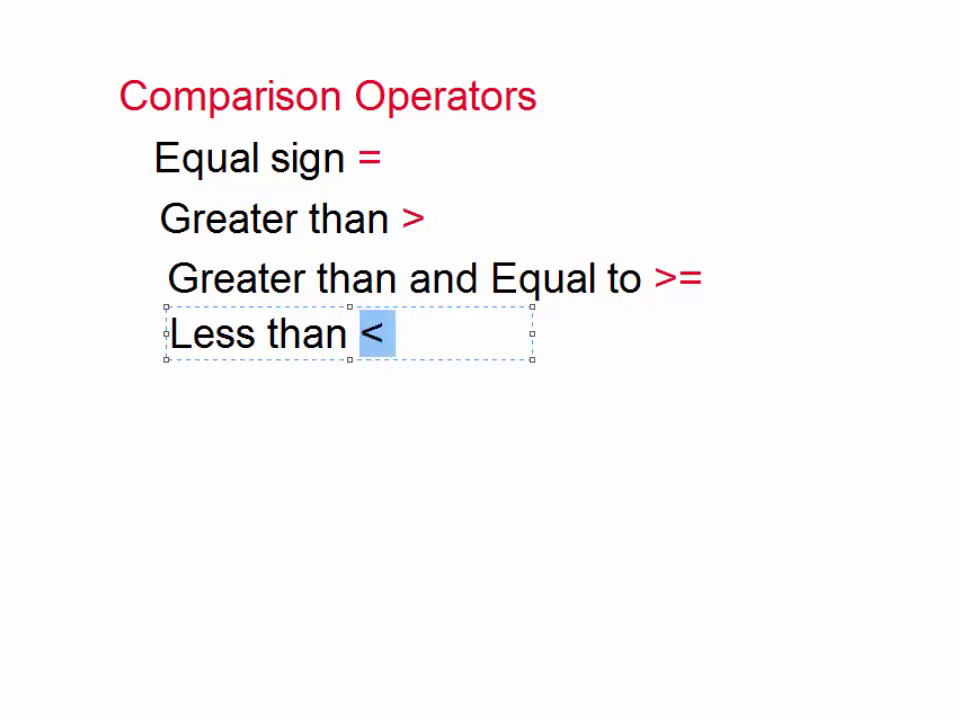
key(ctrl+y)
click(441, 403)
Add a 'Marks < 50' example text box and highlight its Marks, < and 50 parts.
click(339, 394)
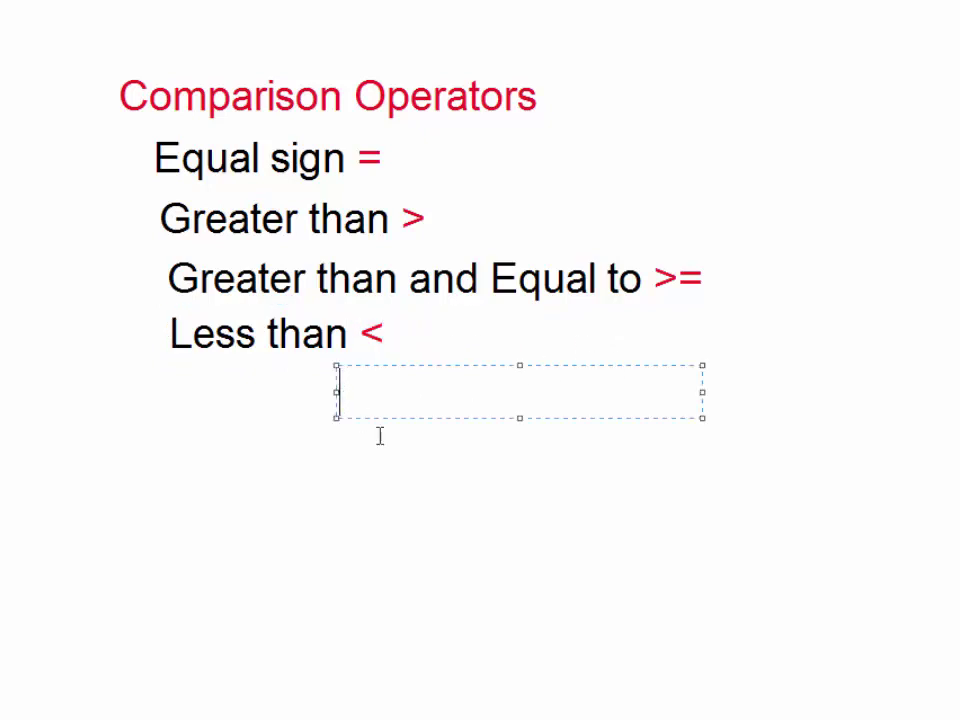
text(Ma)
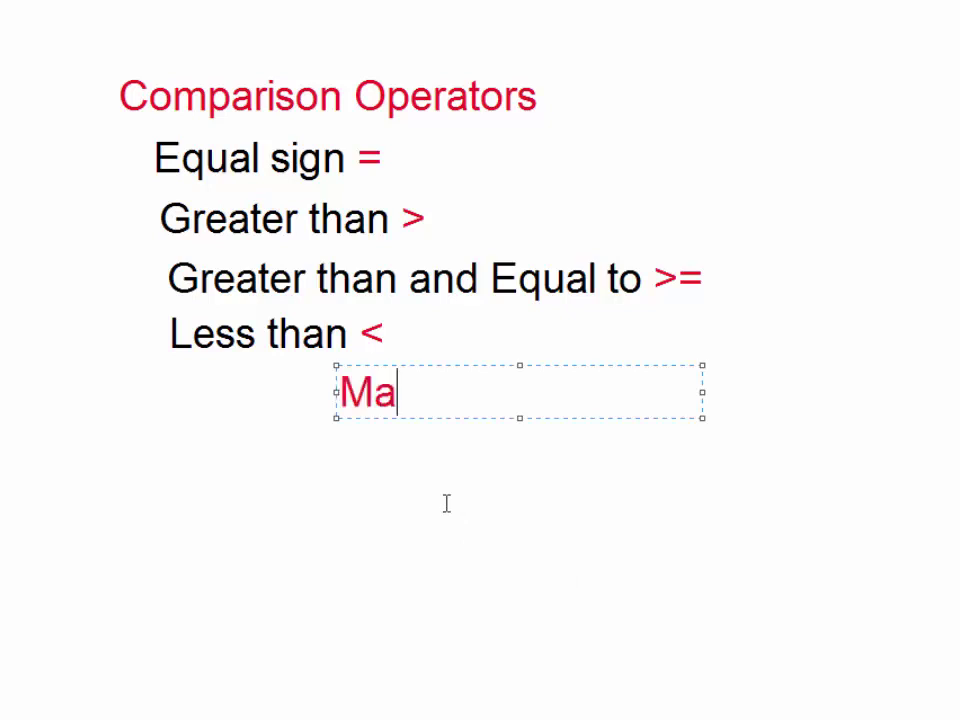
text(rks)
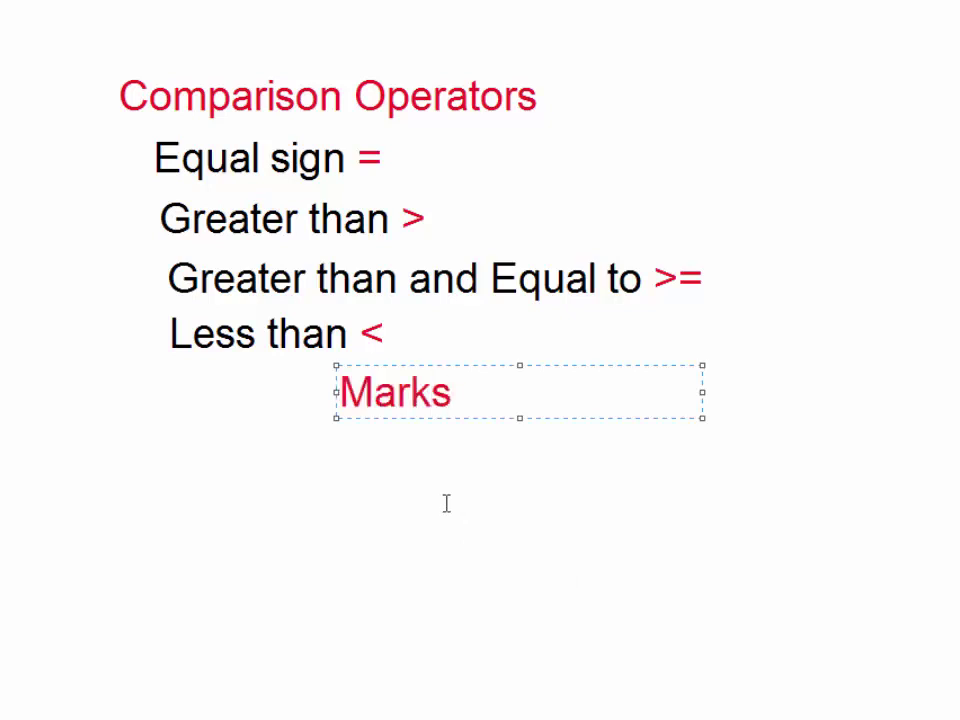
text( < )
text(5)
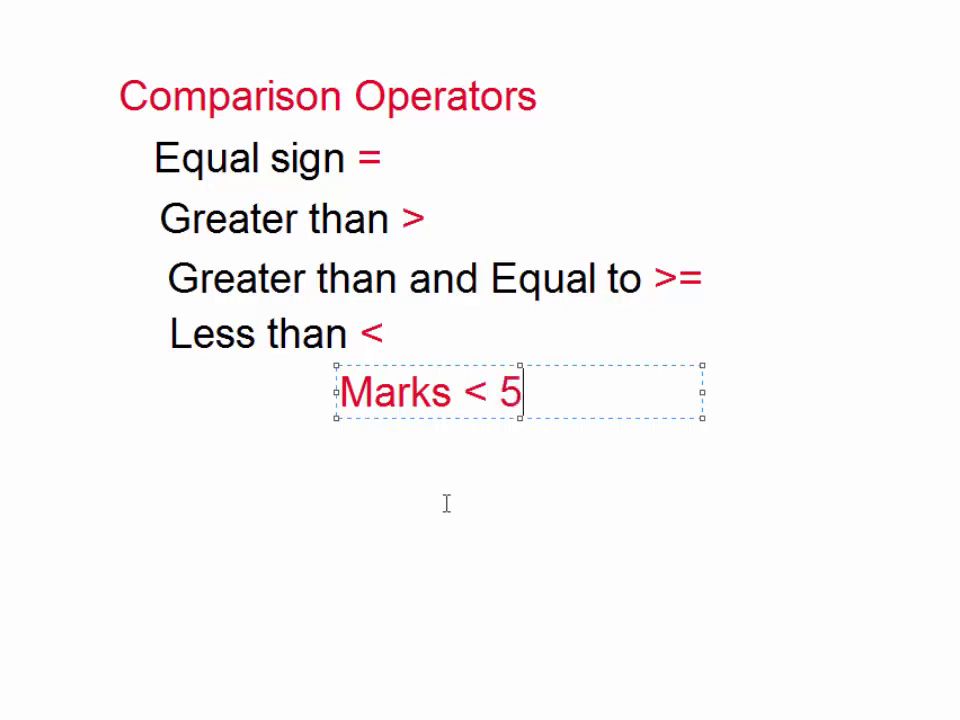
text(0)
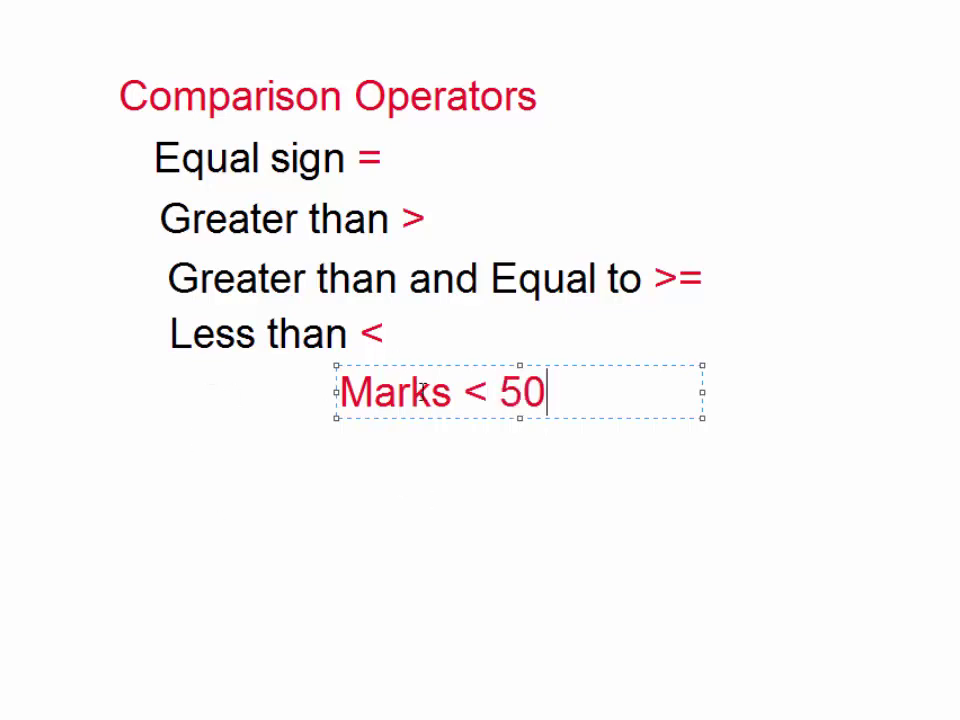
drag(452, 390, 330, 385)
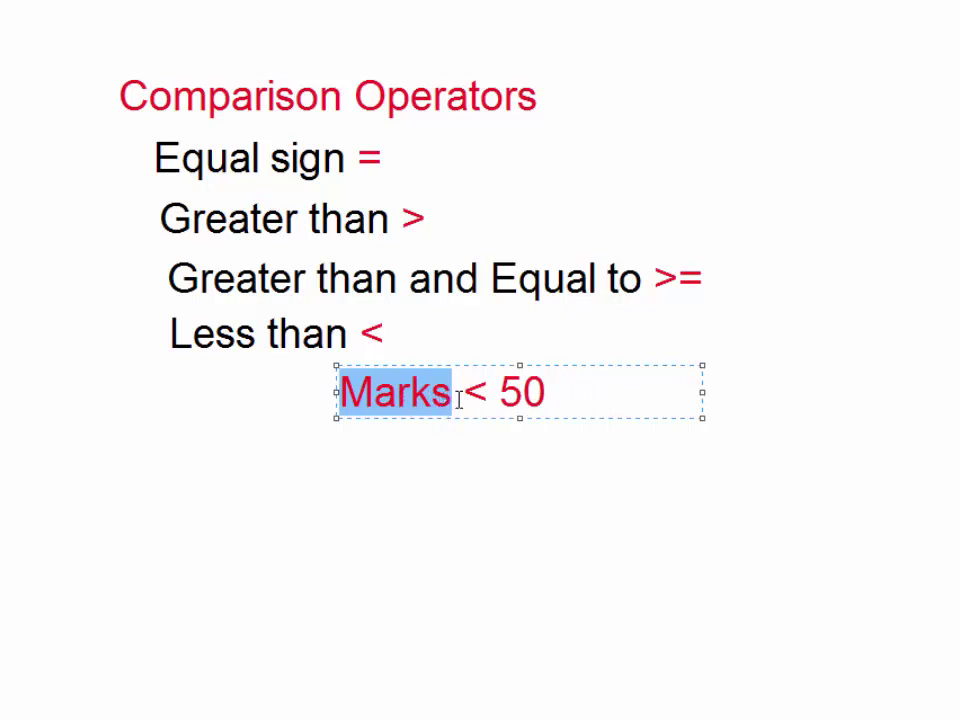
drag(450, 395, 315, 381)
click(489, 392)
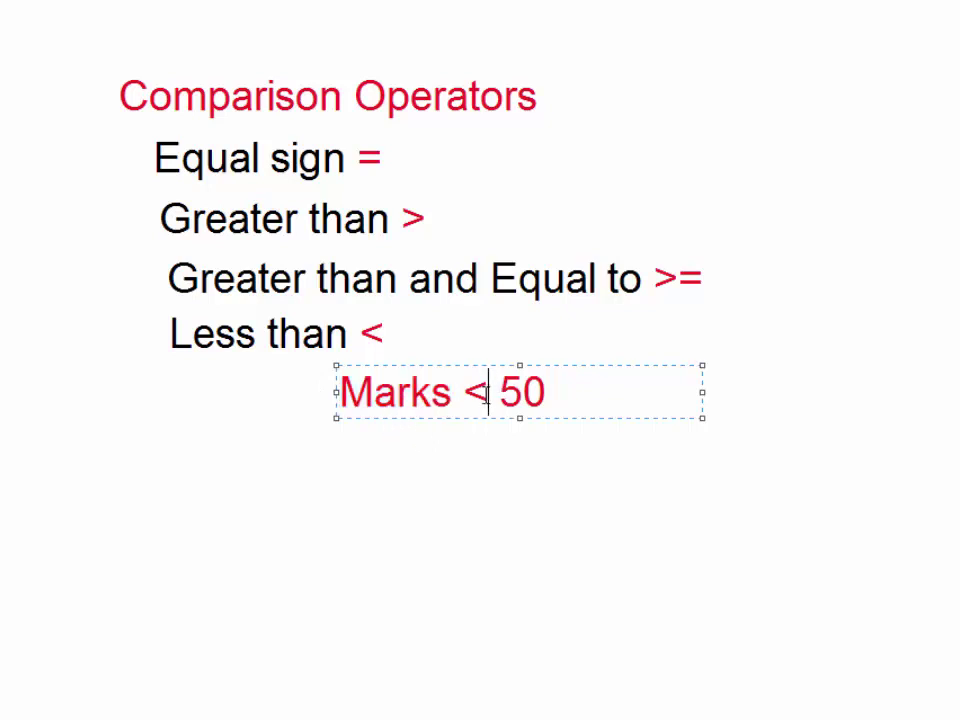
drag(489, 392, 466, 393)
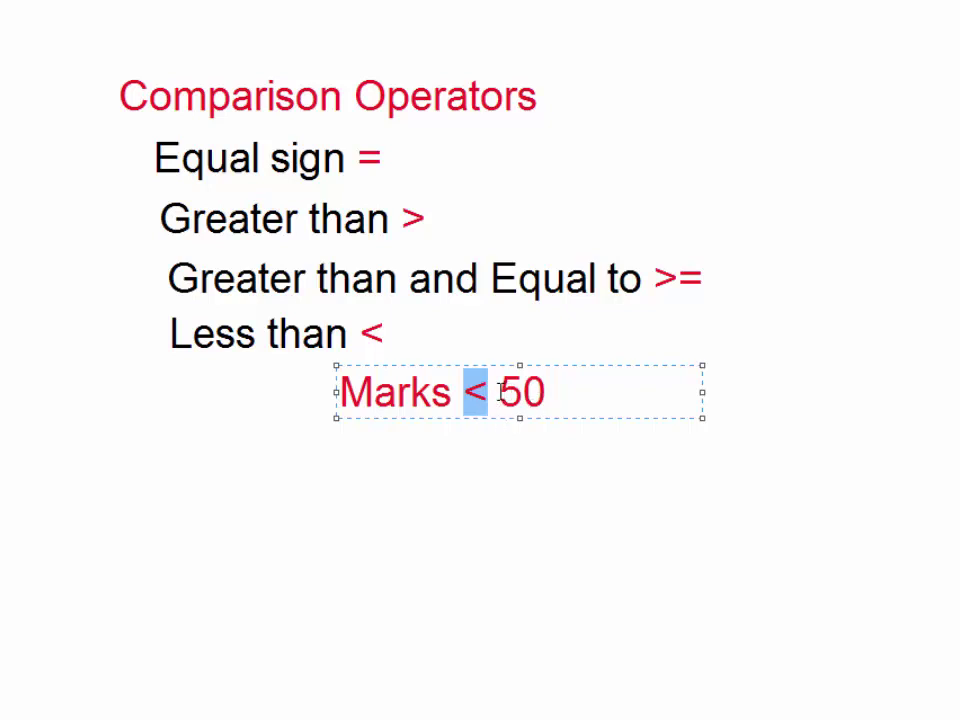
drag(500, 392, 545, 393)
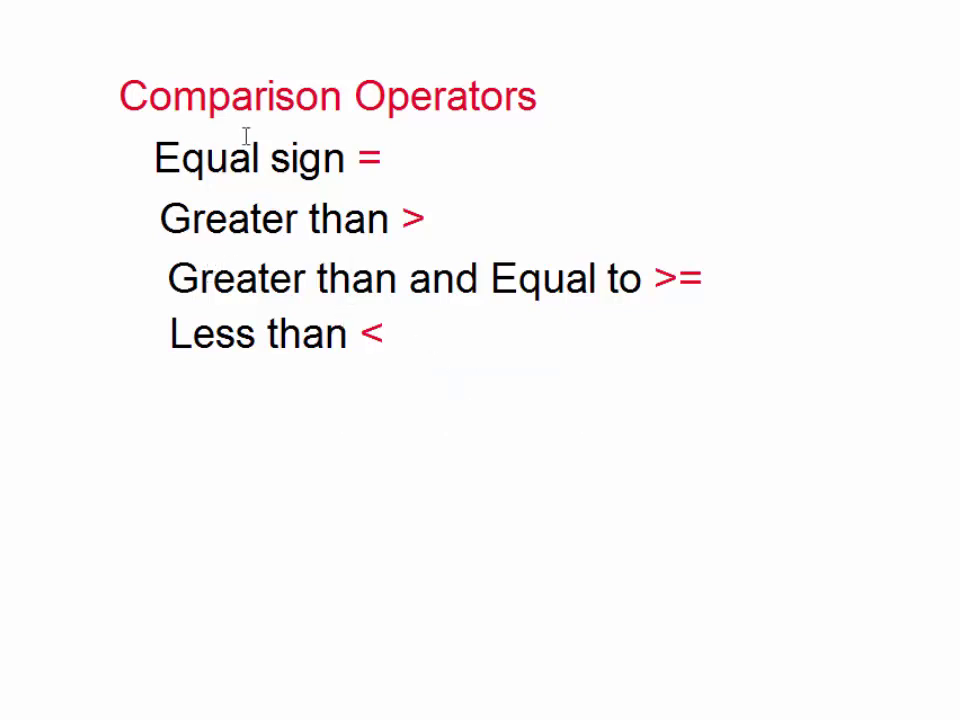
Add a widened text box reading 'Less than and equal to <=' below the Less than line.
click(175, 401)
text(Less)
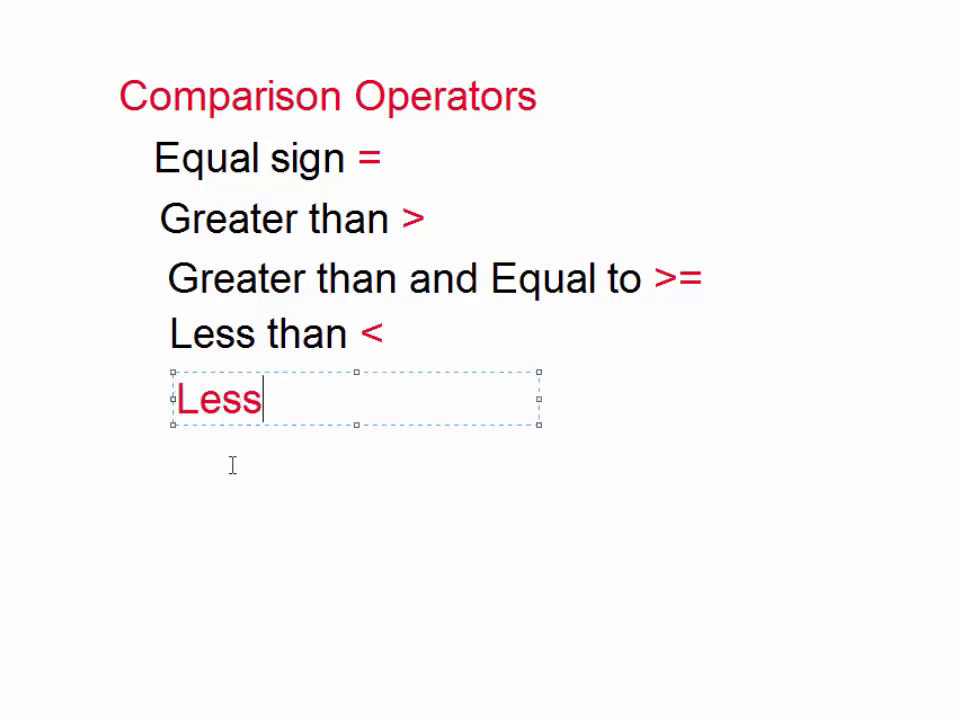
text( than )
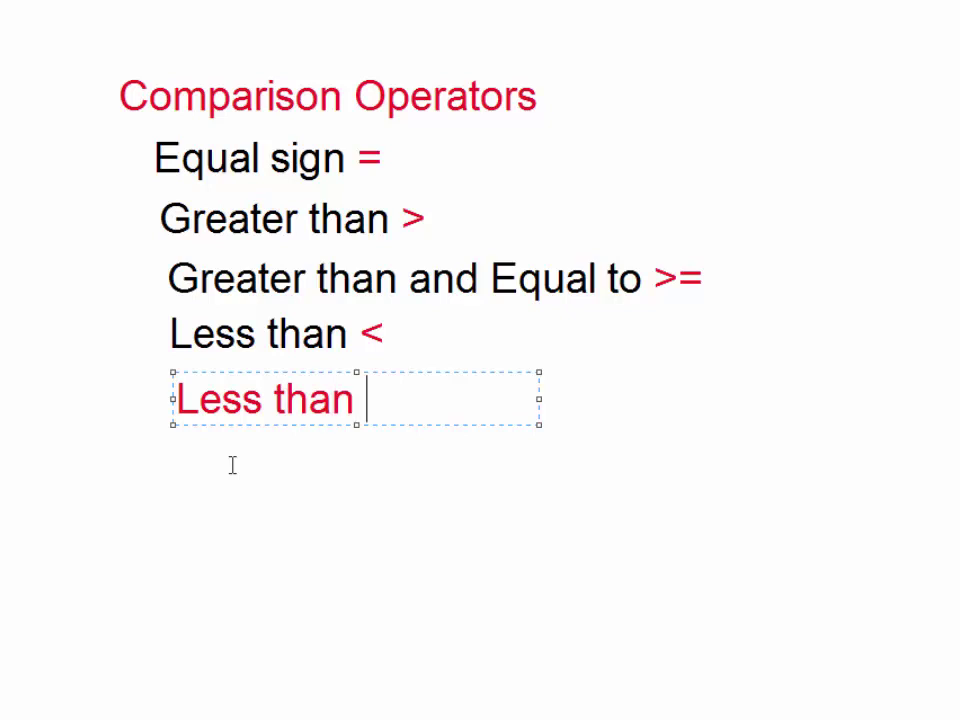
text(and )
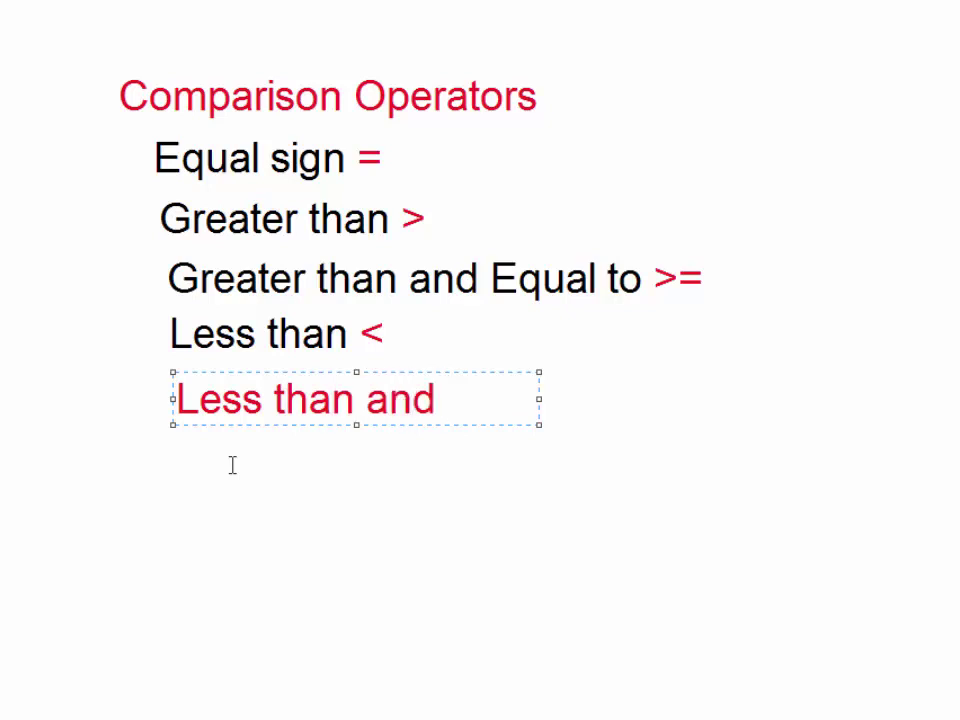
text(equa)
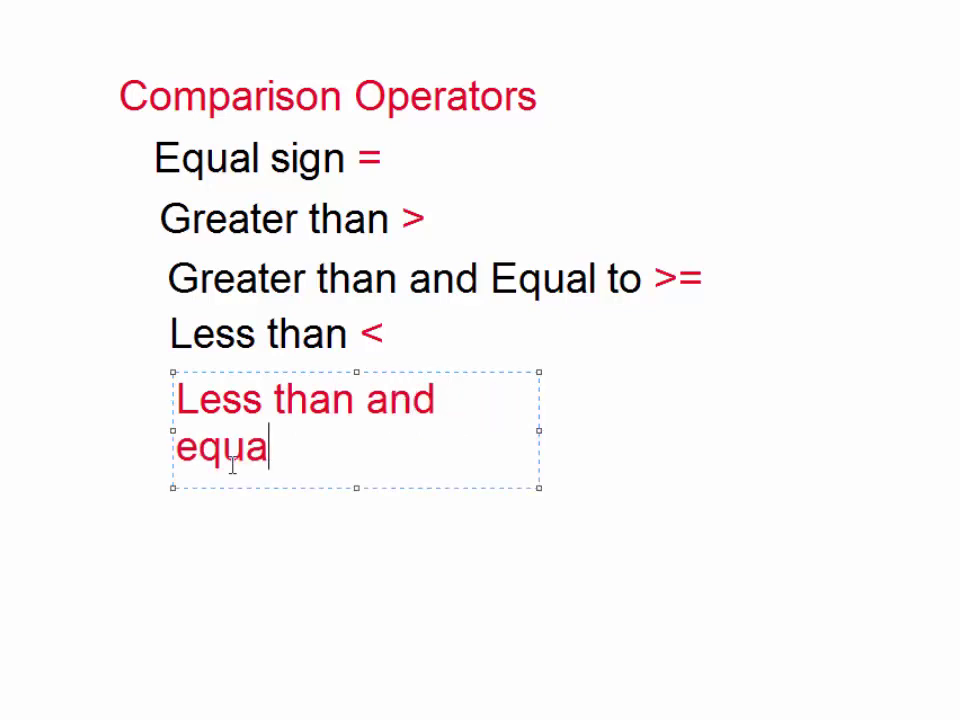
text(l)
text( t)
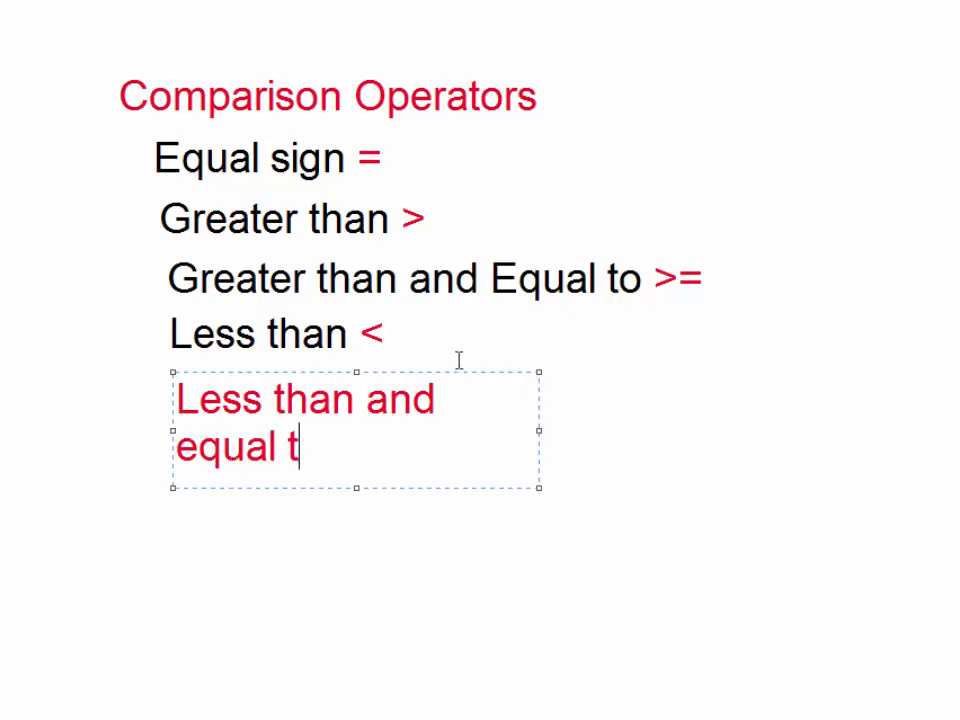
text(o)
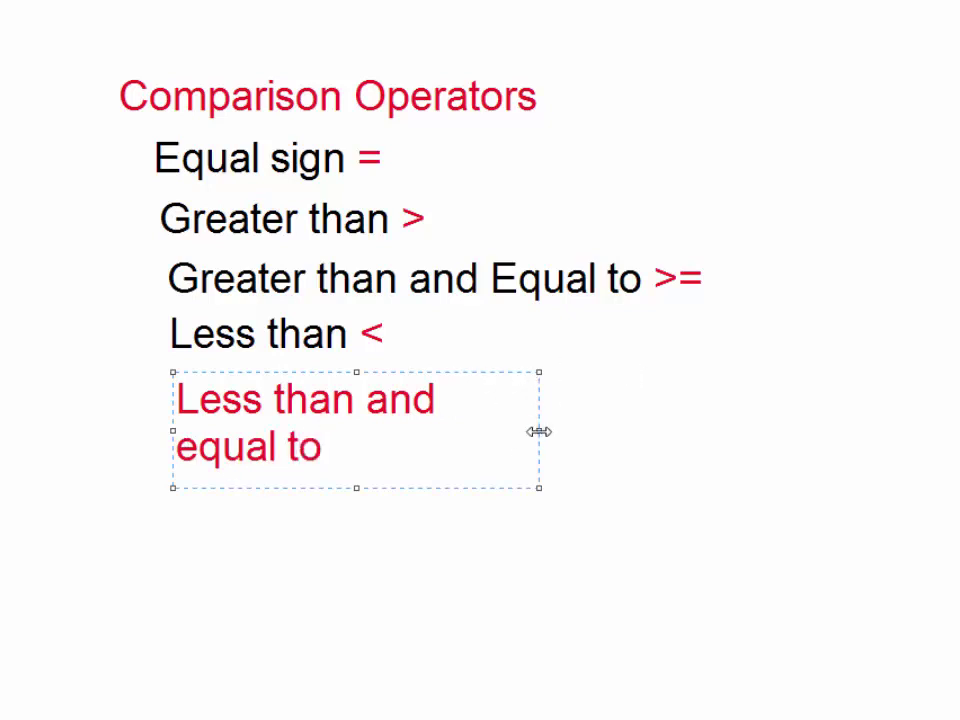
drag(540, 430, 782, 430)
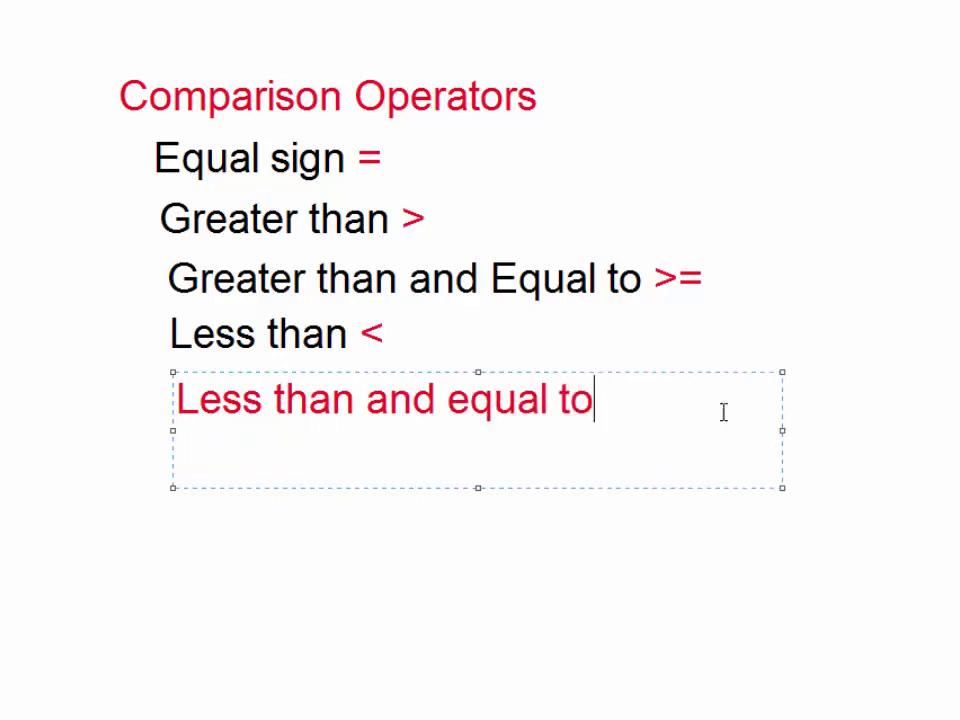
text(<)
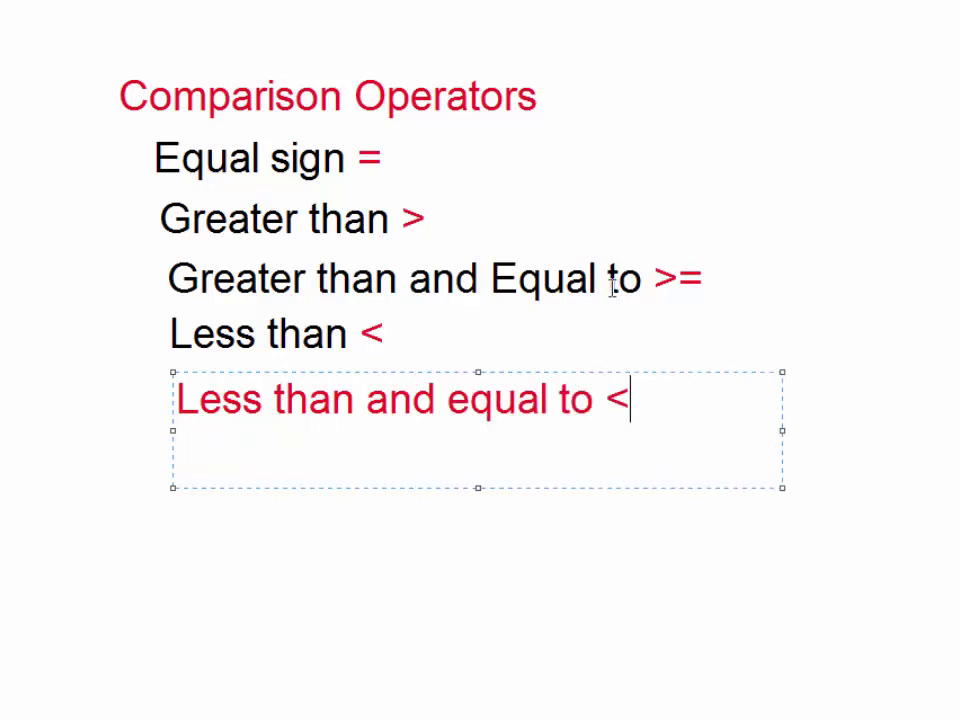
text(=)
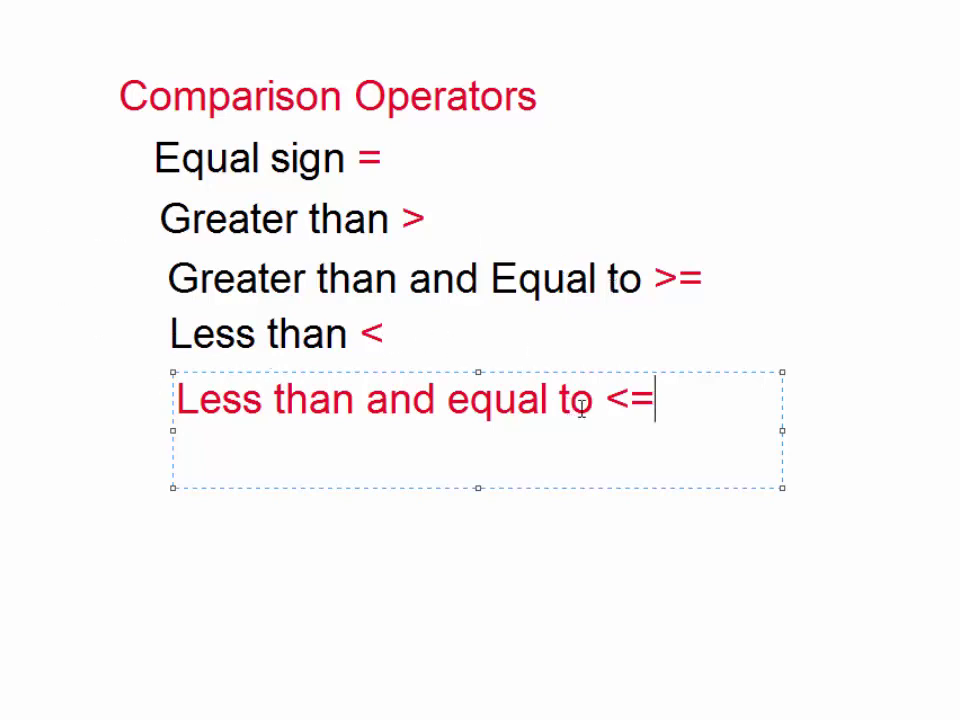
Turn the words 'Less than and equal to' black, leaving only <= red.
drag(594, 401, 111, 343)
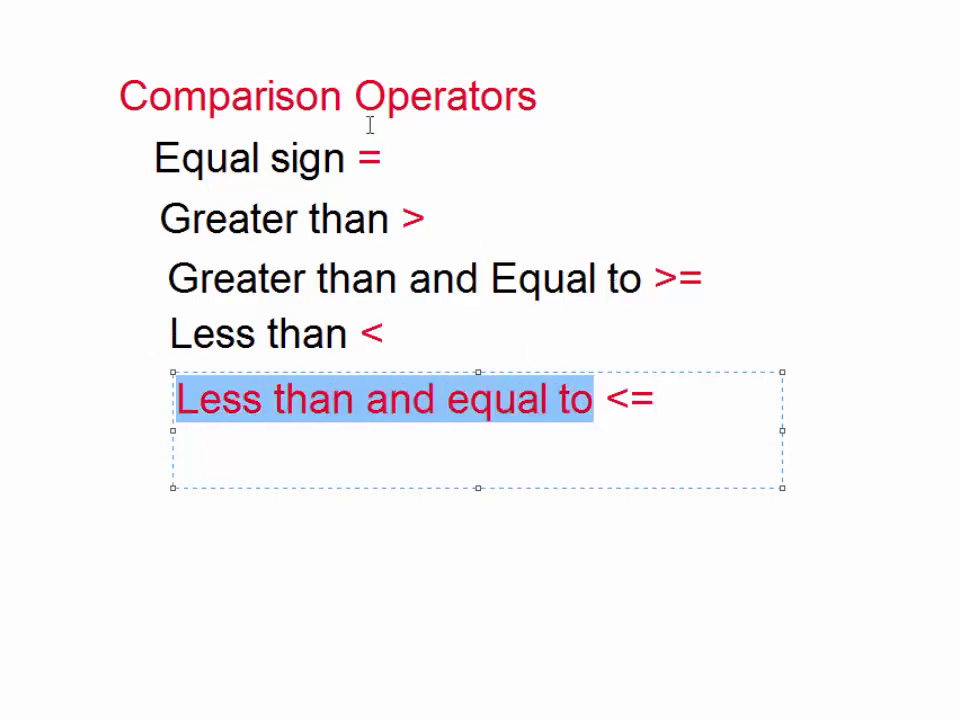
key(ctrl+space)
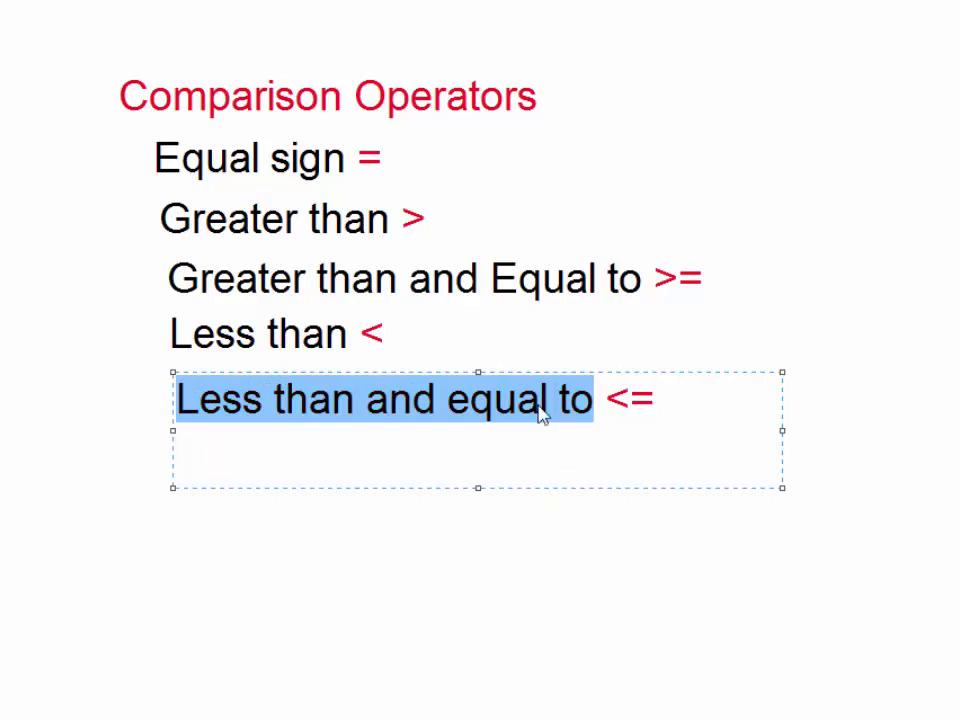
click(682, 398)
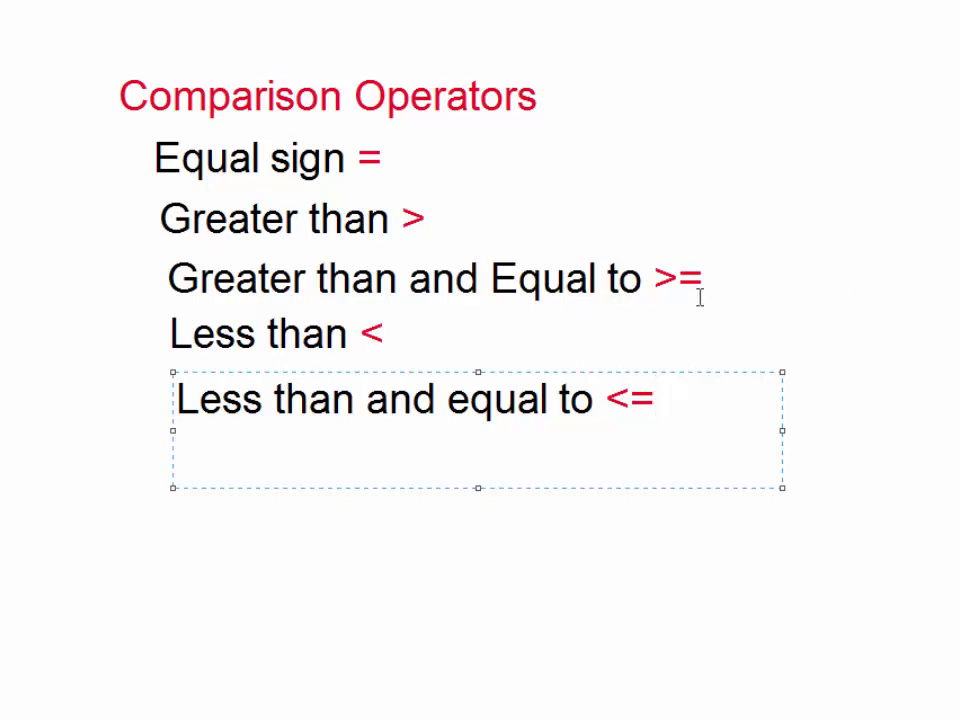
click(664, 223)
click(338, 478)
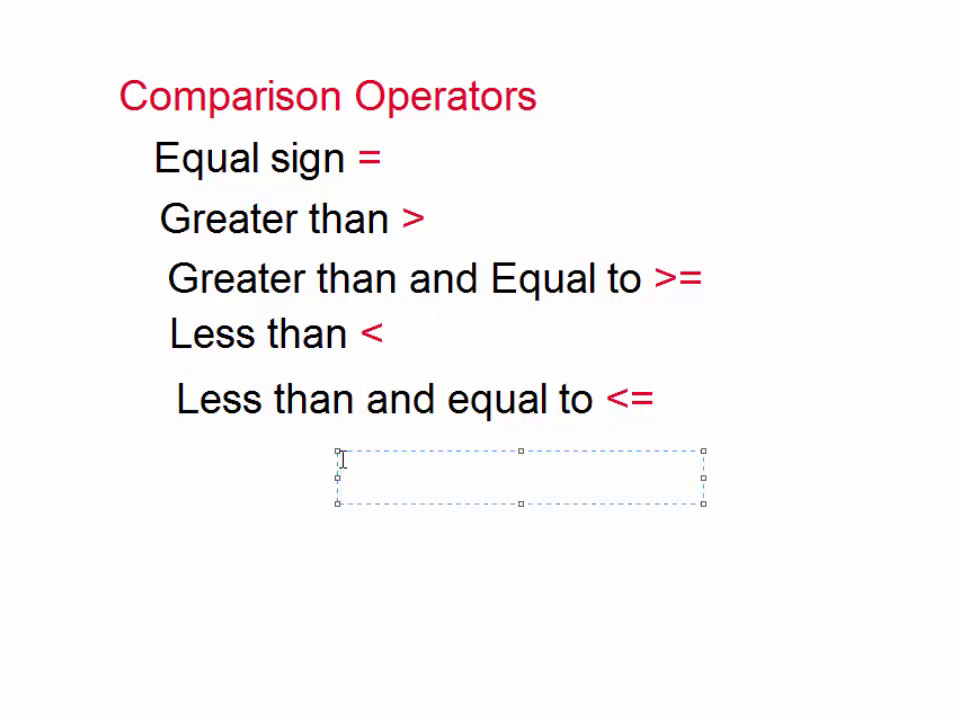
text(Marks)
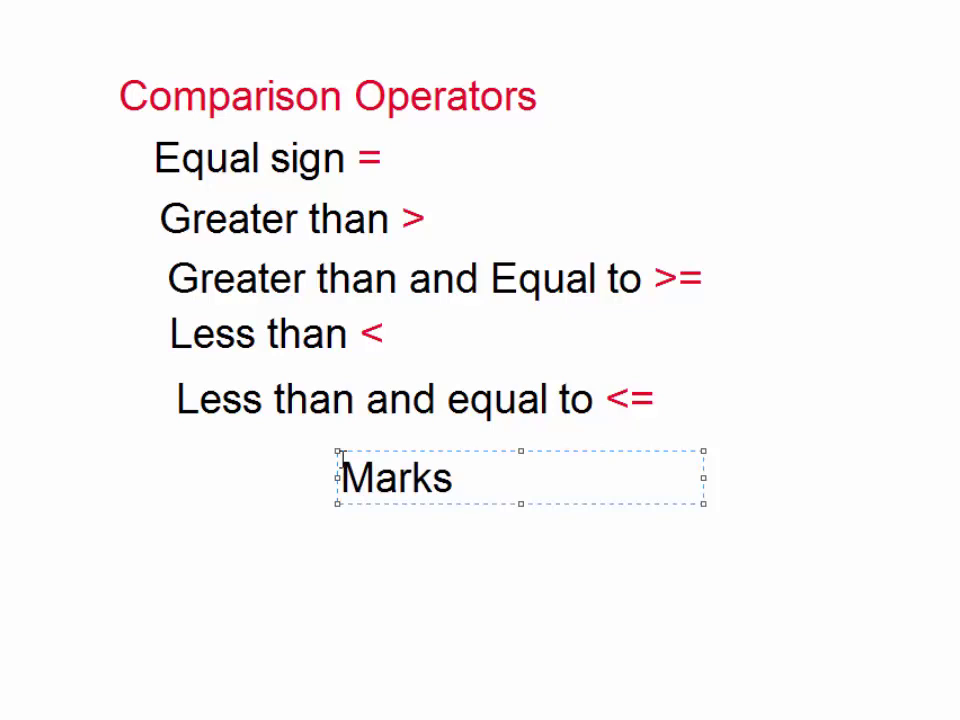
text( <)
text(=)
text(4)
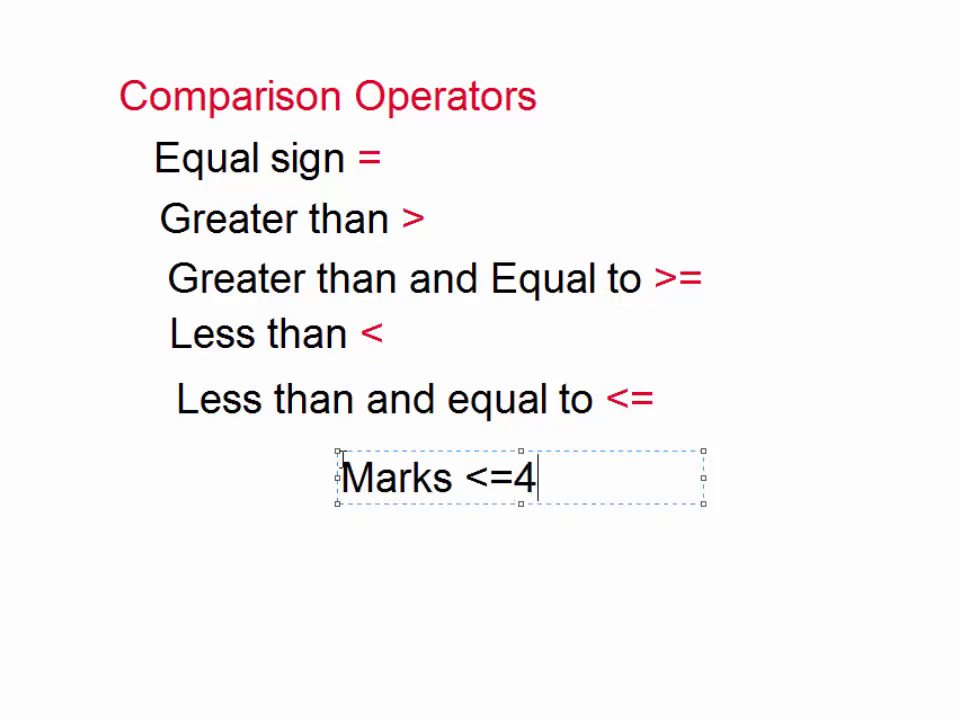
text(9)
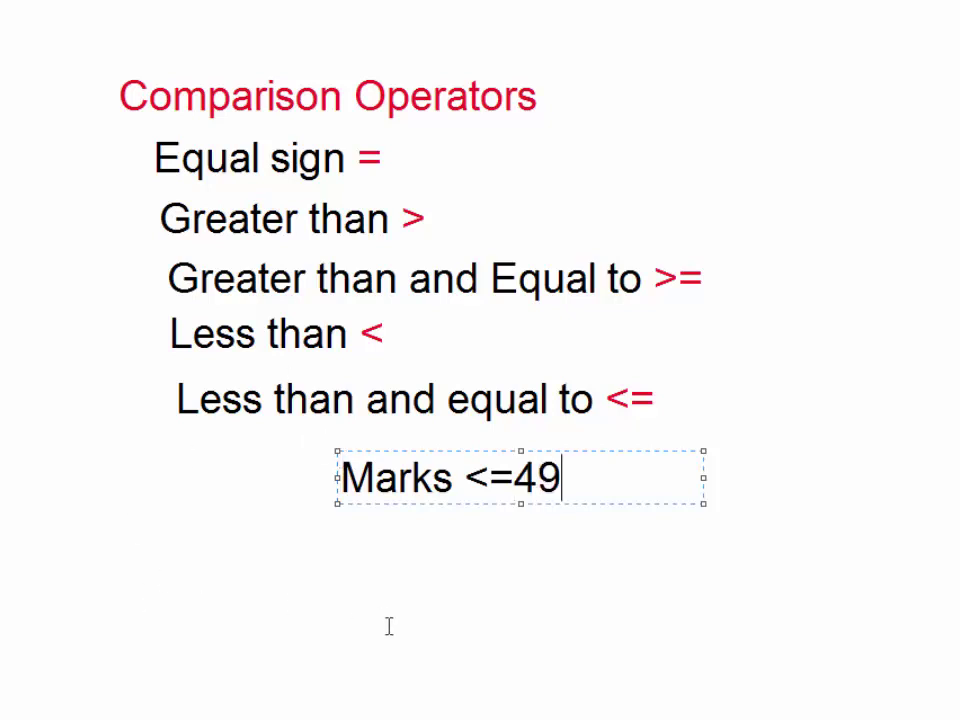
drag(604, 489, 220, 457)
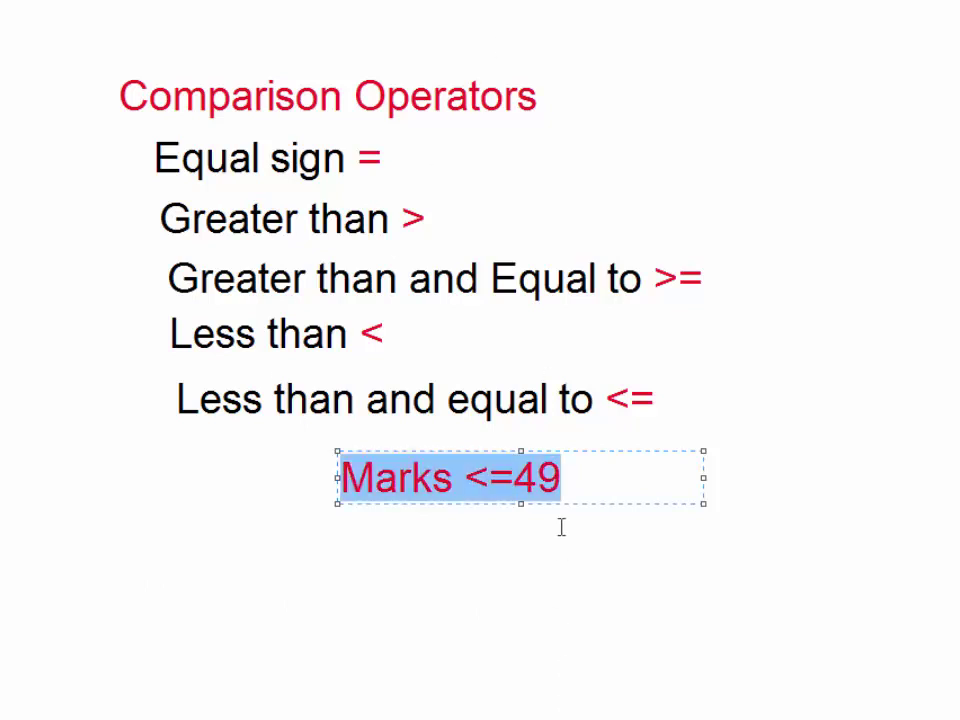
click(524, 485)
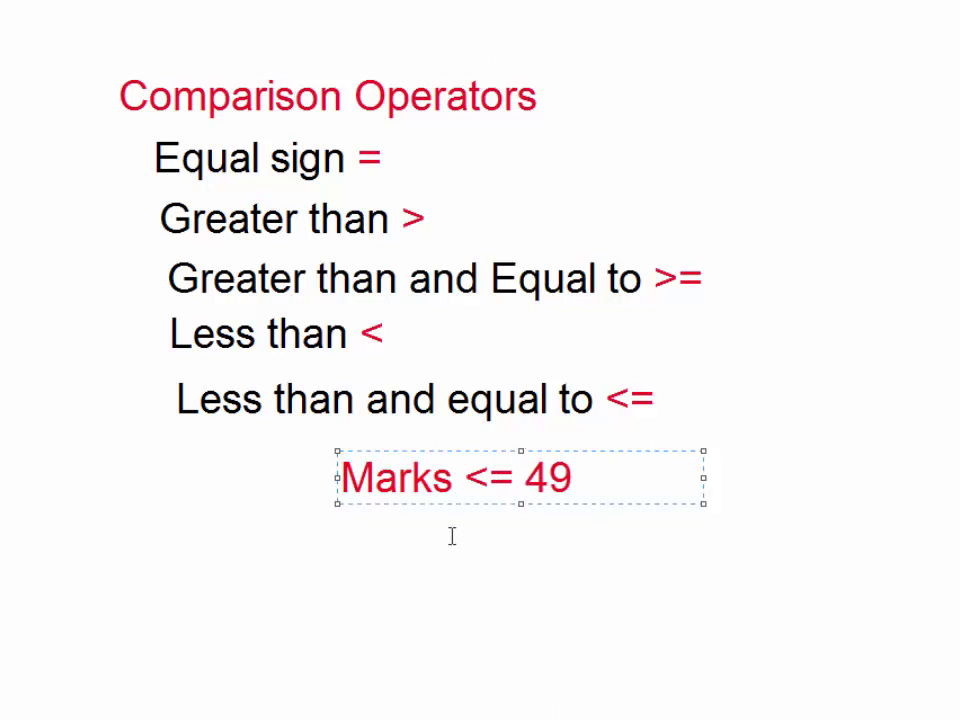
drag(453, 478, 315, 460)
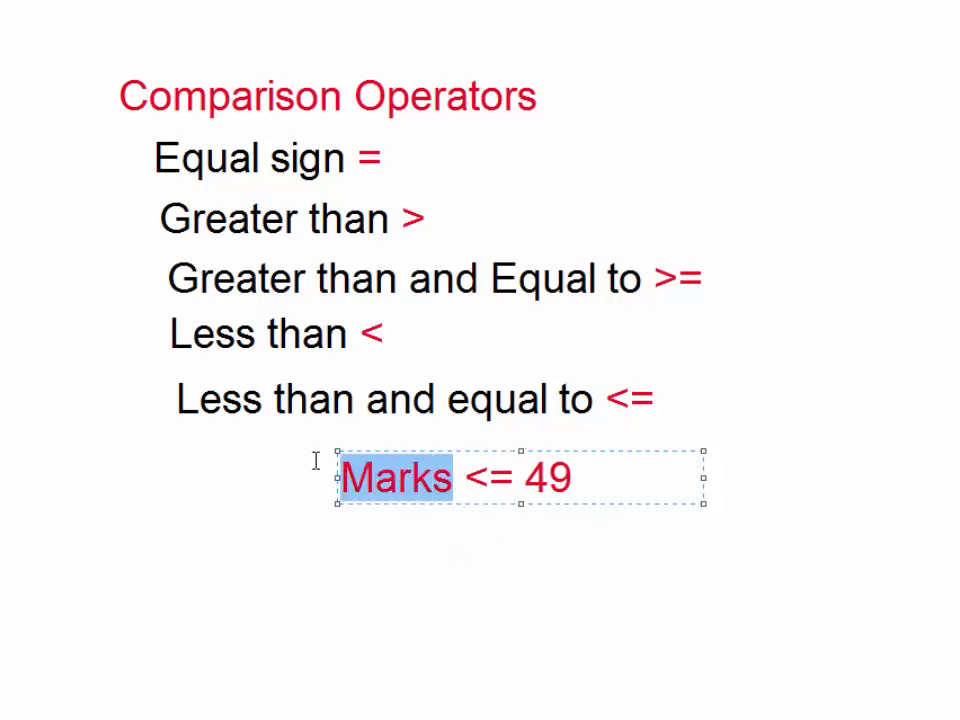
click(466, 477)
drag(477, 477, 514, 479)
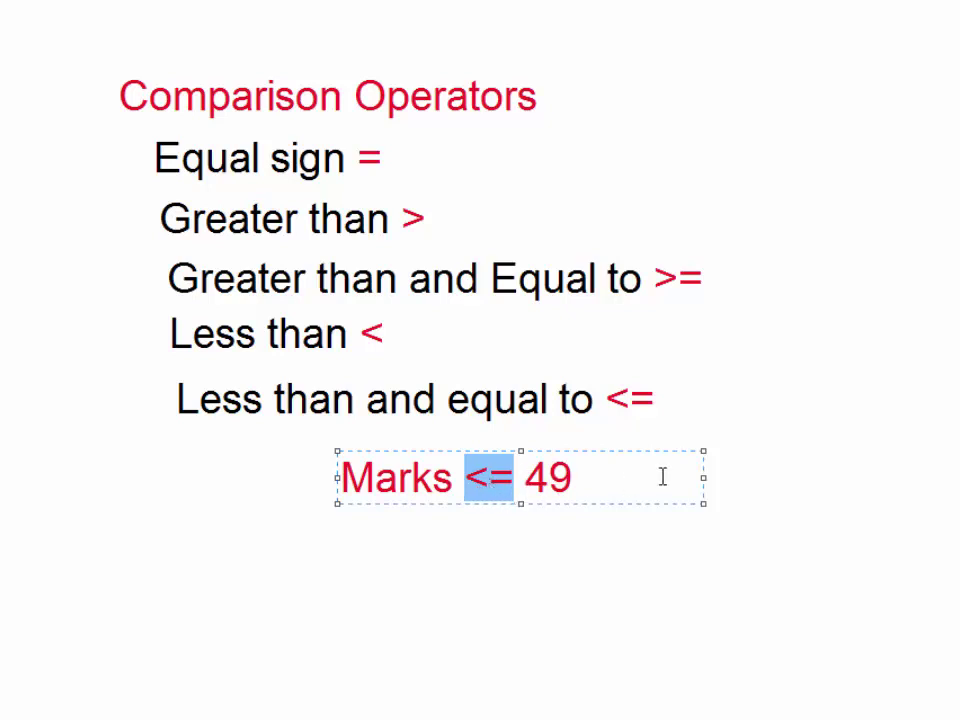
key(ctrl+z)
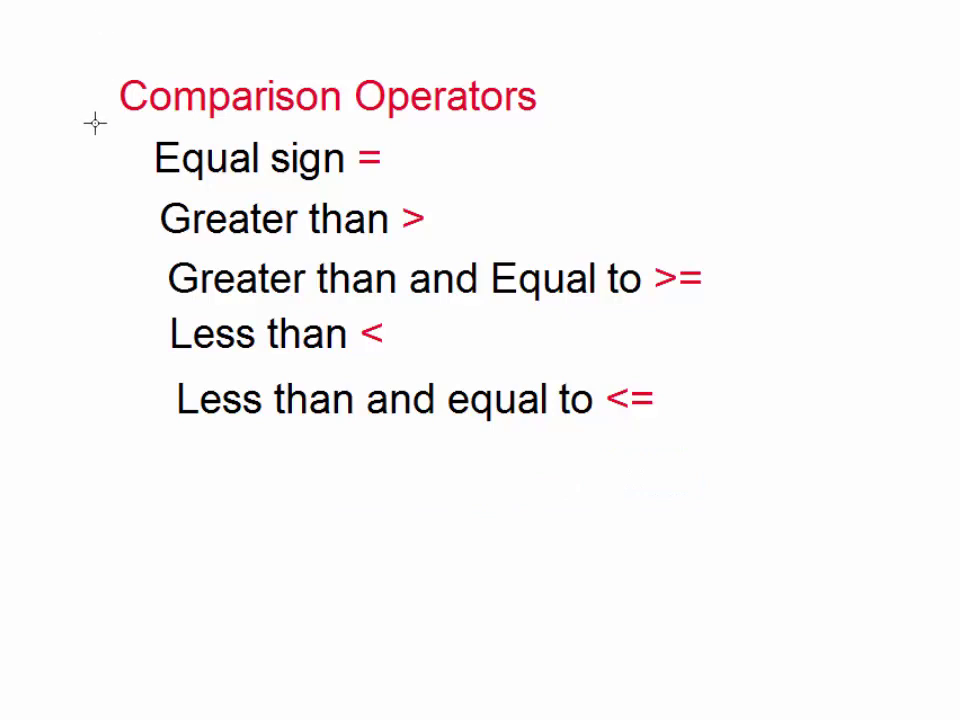
Shift the five operator lines slightly right and down, then close Paint with Alt+F4.
mouse_move(93, 125)
mouse_down()
mouse_move(732, 470)
mouse_move(739, 431)
mouse_up()
drag(403, 271, 370, 273)
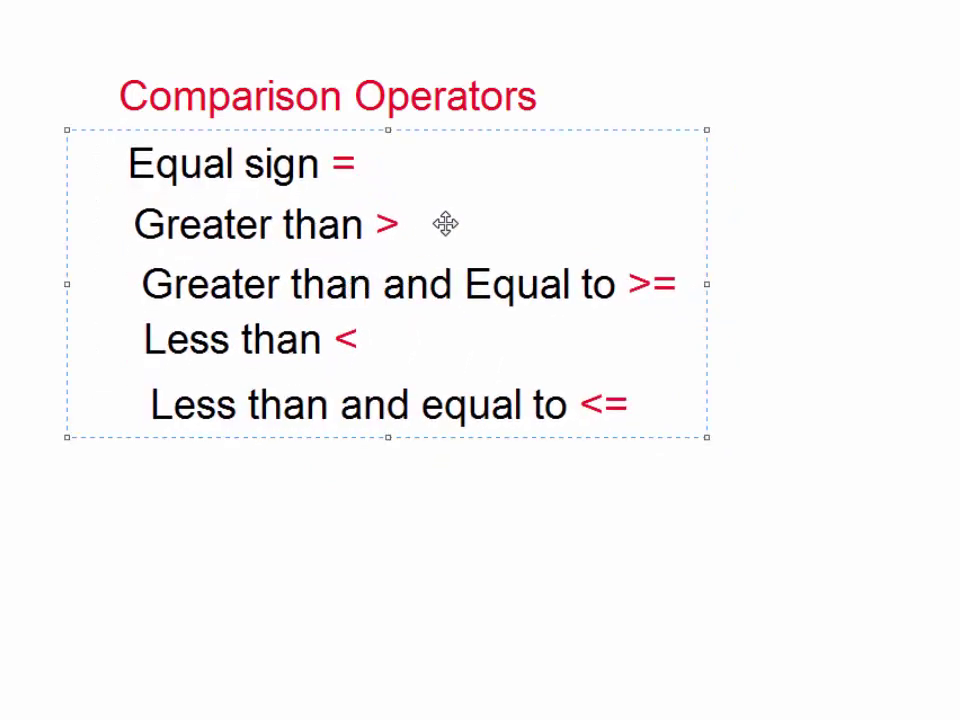
drag(435, 221, 467, 233)
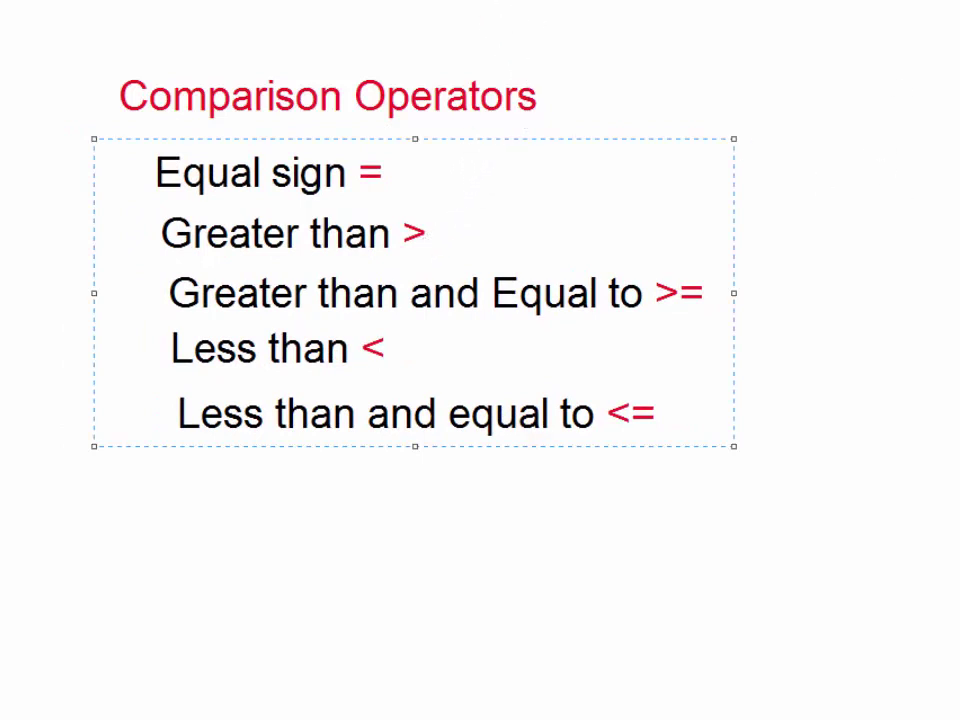
key(alt+F4)
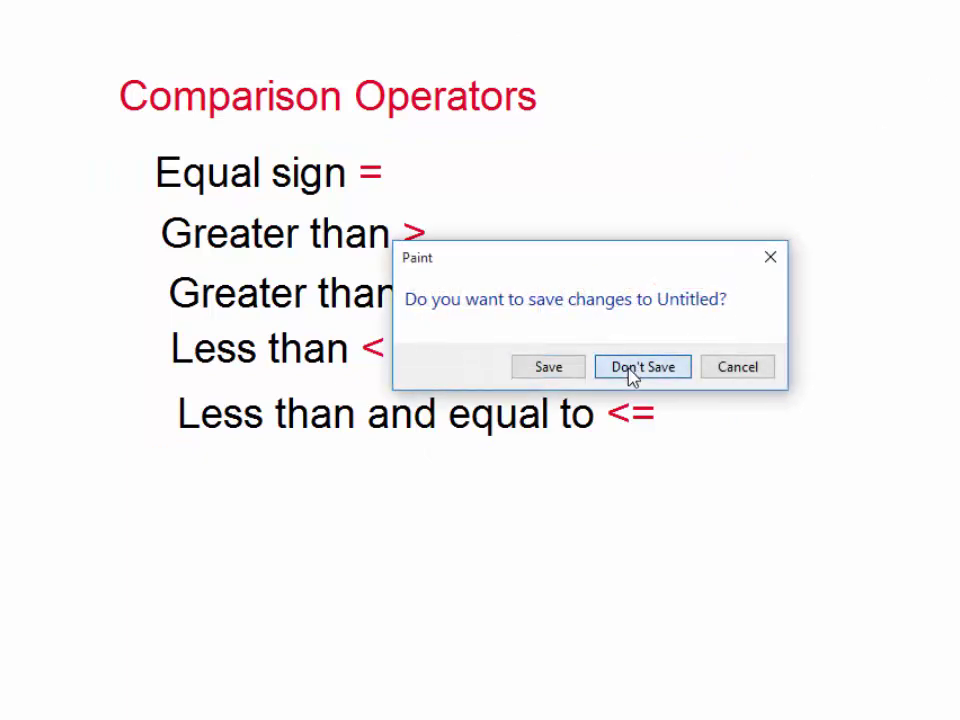
Discard the Paint drawing and open the COMPARISON OPERATORS workbook from the desktop.
click(631, 370)
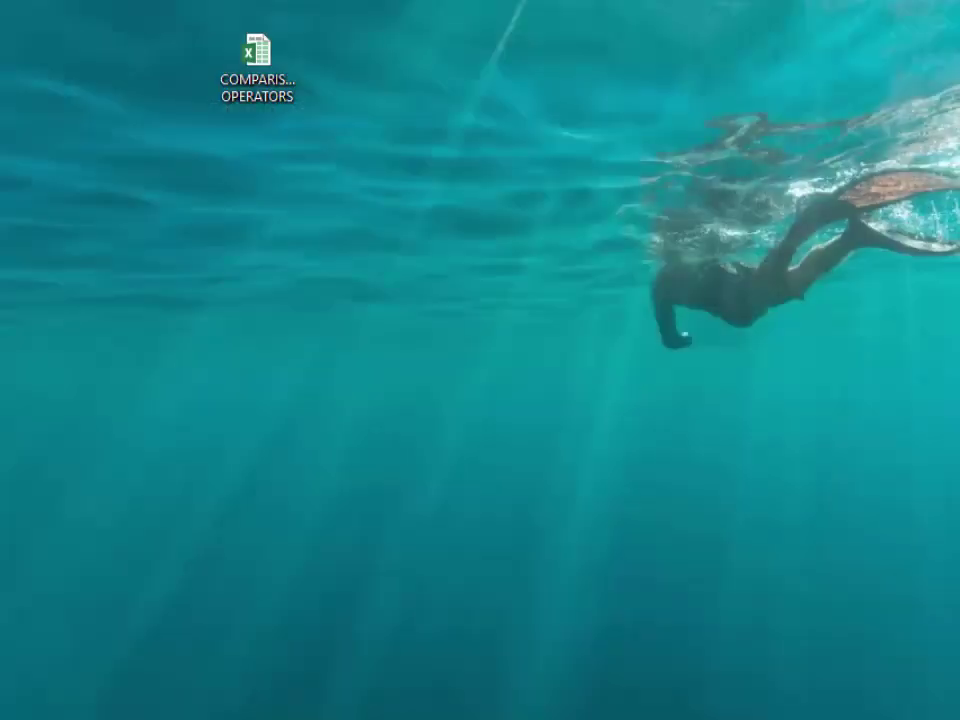
click(257, 62)
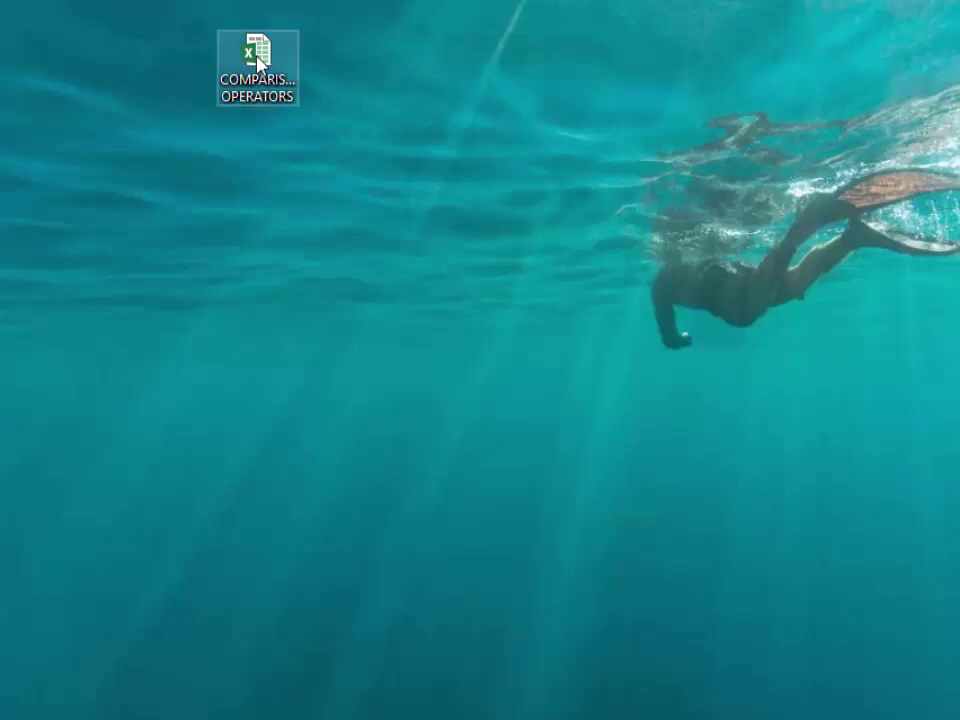
drag(262, 58, 347, 248)
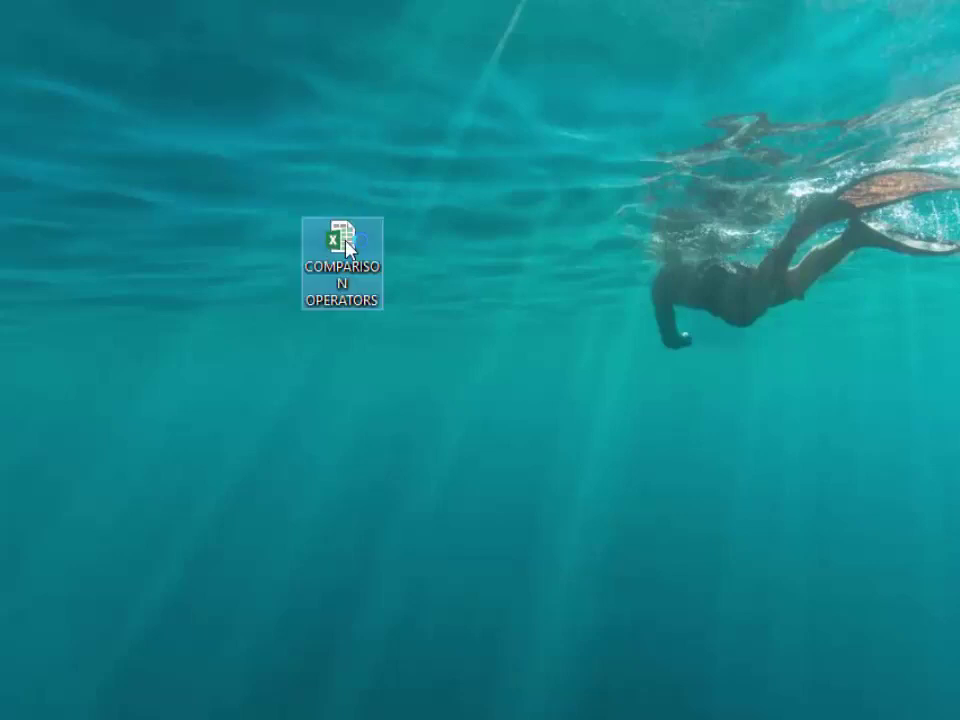
double_click(345, 245)
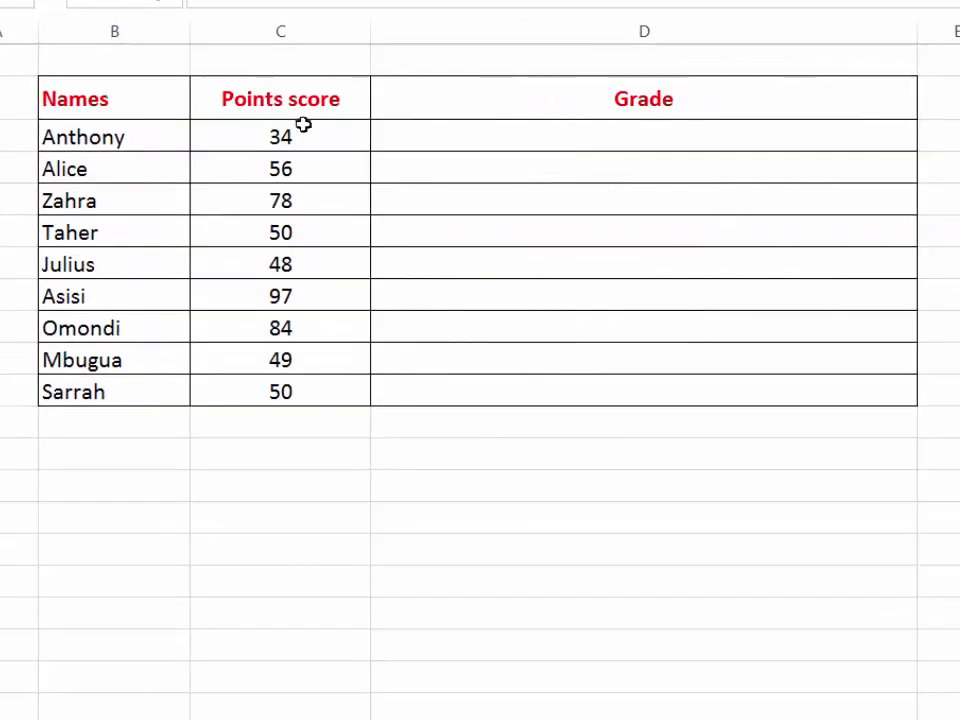
Enter the criterion '50 and Above' in C14 with PASS in D14.
drag(300, 99, 279, 390)
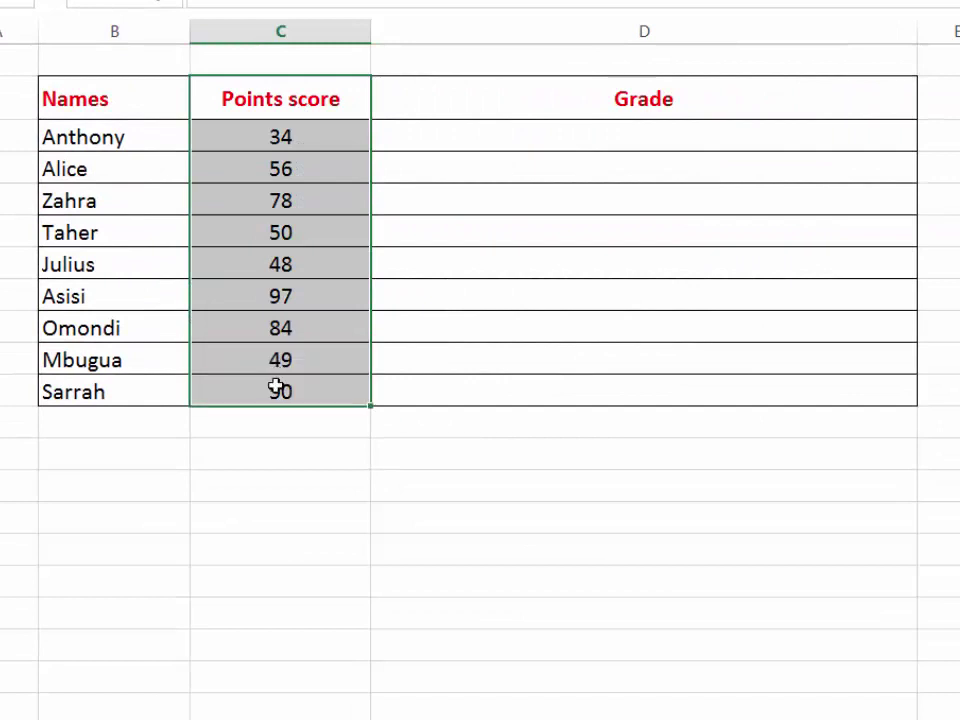
click(767, 491)
click(284, 452)
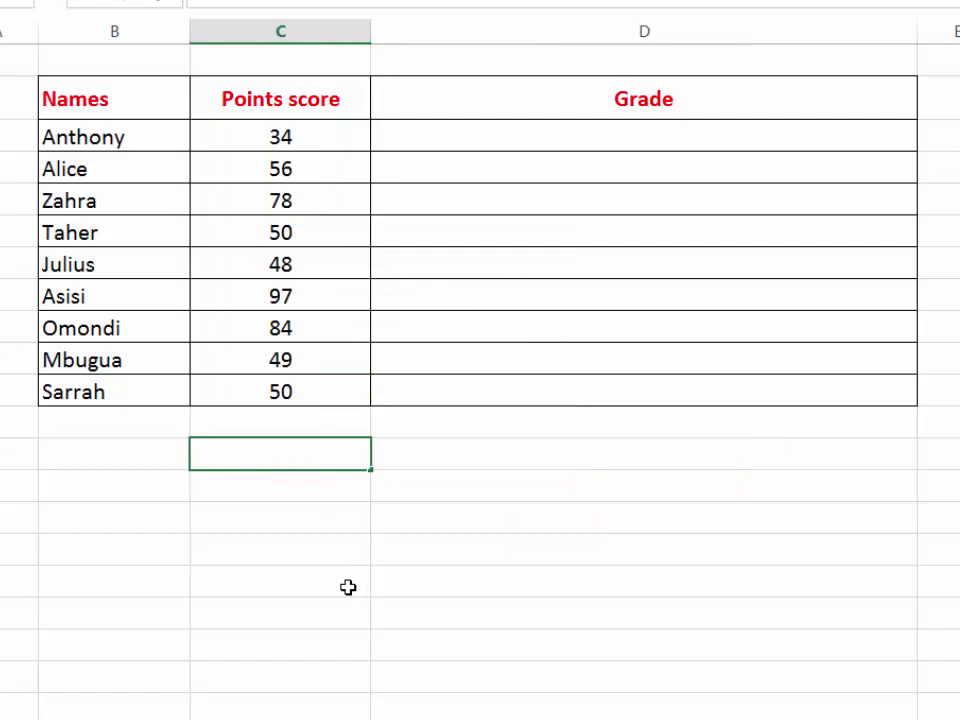
text(50 an)
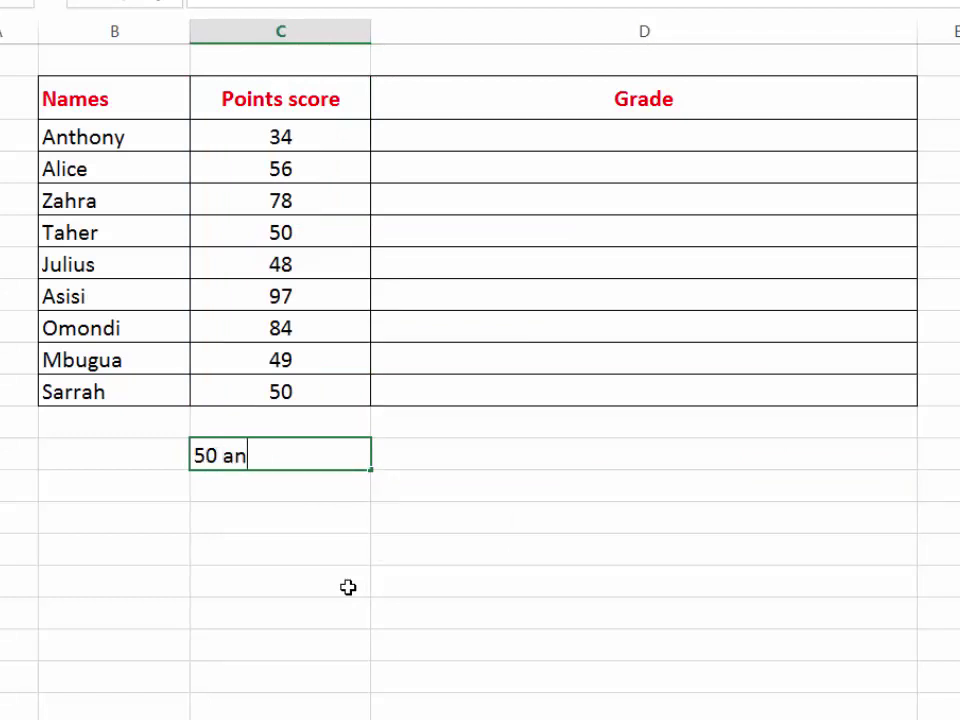
text(d Ab)
text(ove)
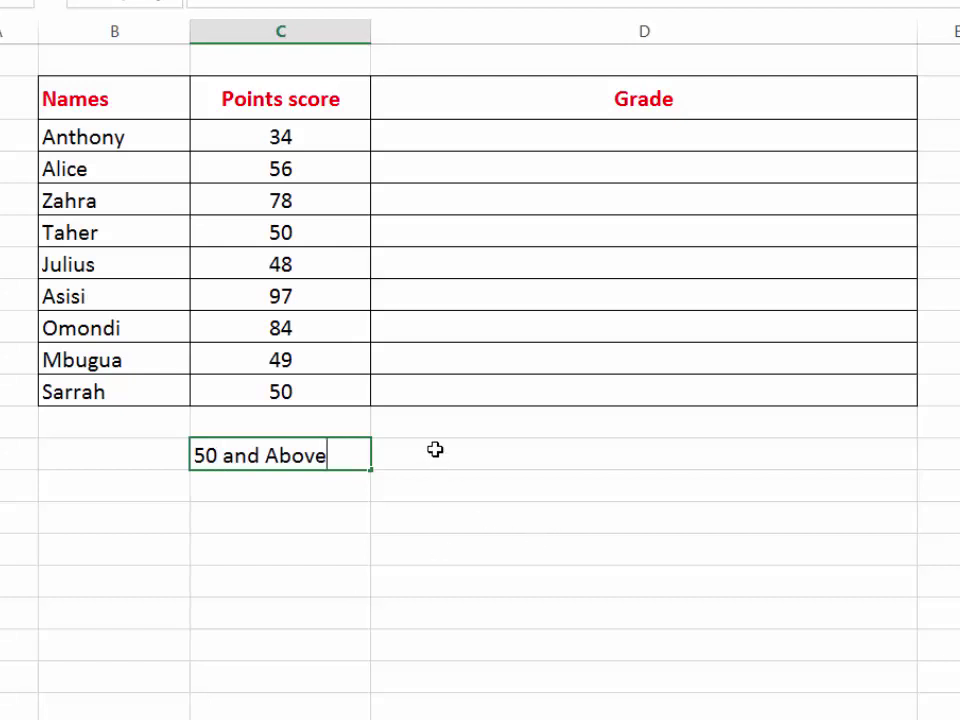
click(437, 452)
text(PA)
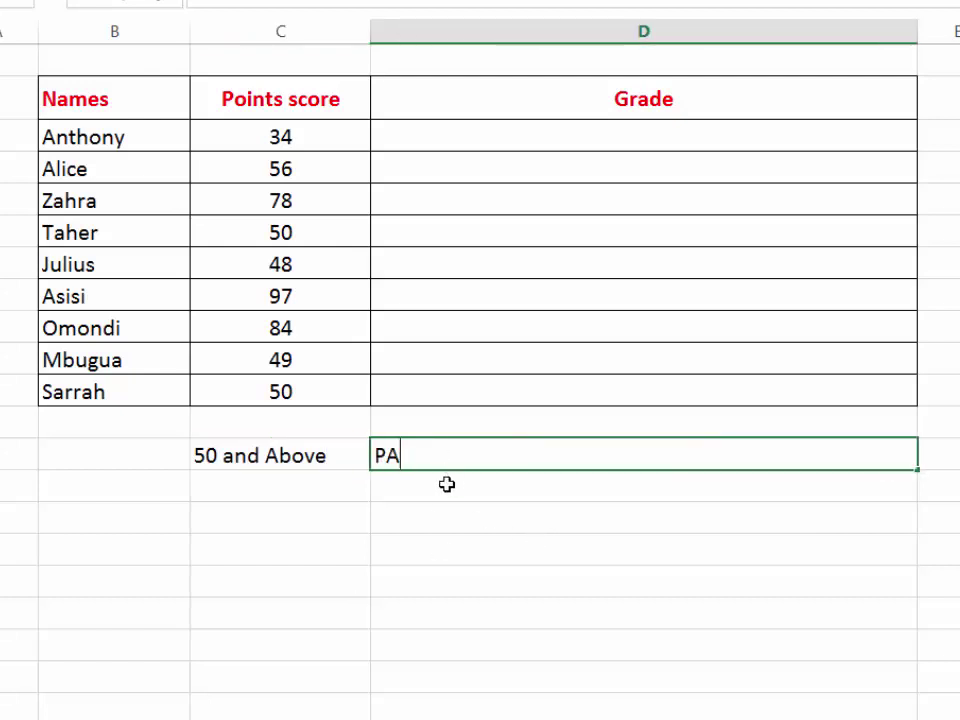
text(SS)
click(288, 490)
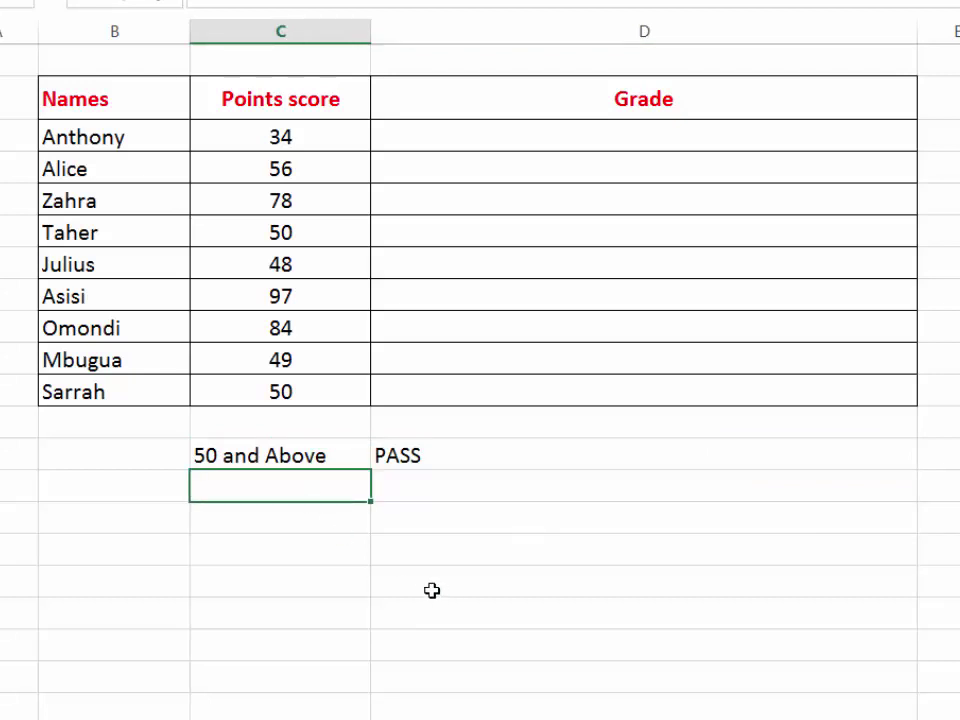
Enter 'Below 50' in C15 with FAIL in D15, then check the C14:D15 criteria range.
text(5)
key(BackSpace)
text(Belo)
text(w )
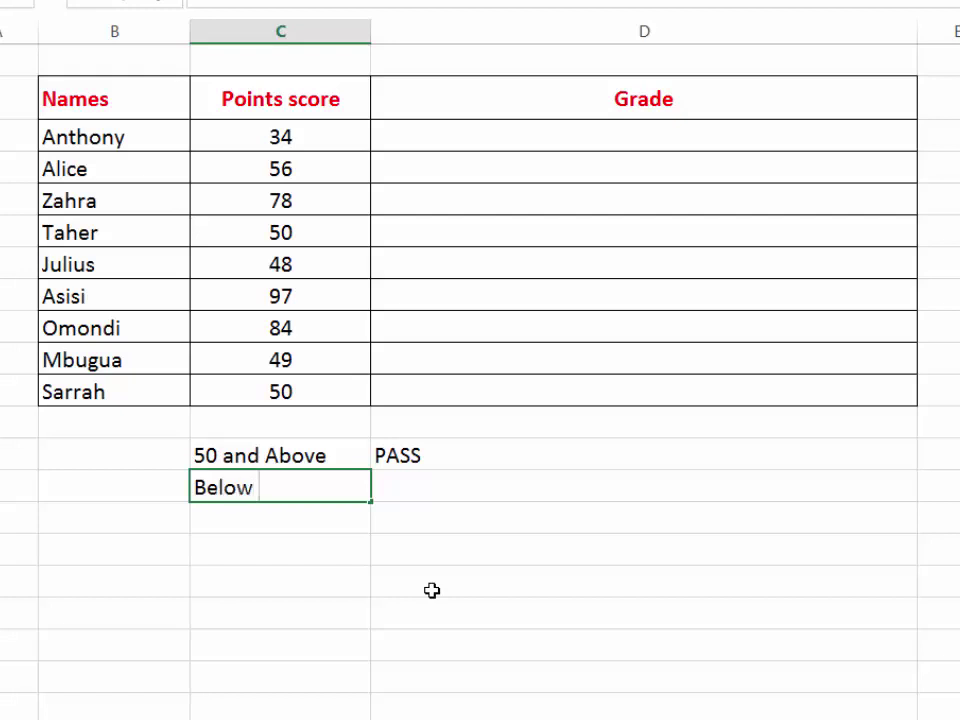
text(50)
click(401, 484)
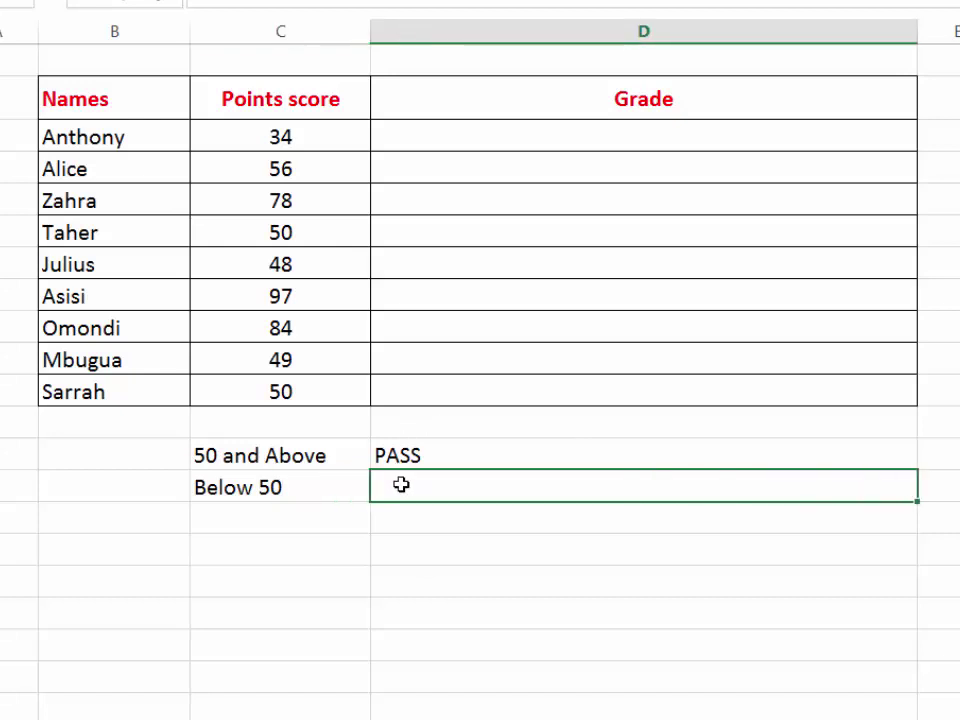
text(FA)
text(IL)
click(690, 611)
click(711, 647)
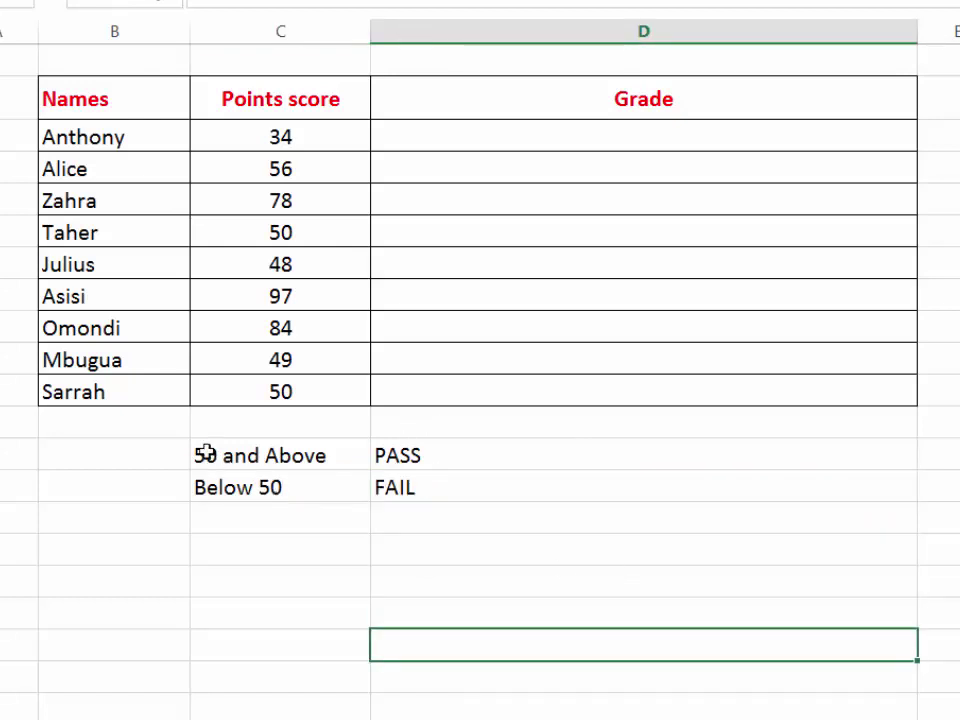
mouse_move(230, 455)
mouse_down()
mouse_move(311, 454)
mouse_move(456, 486)
mouse_move(428, 494)
mouse_up()
click(443, 566)
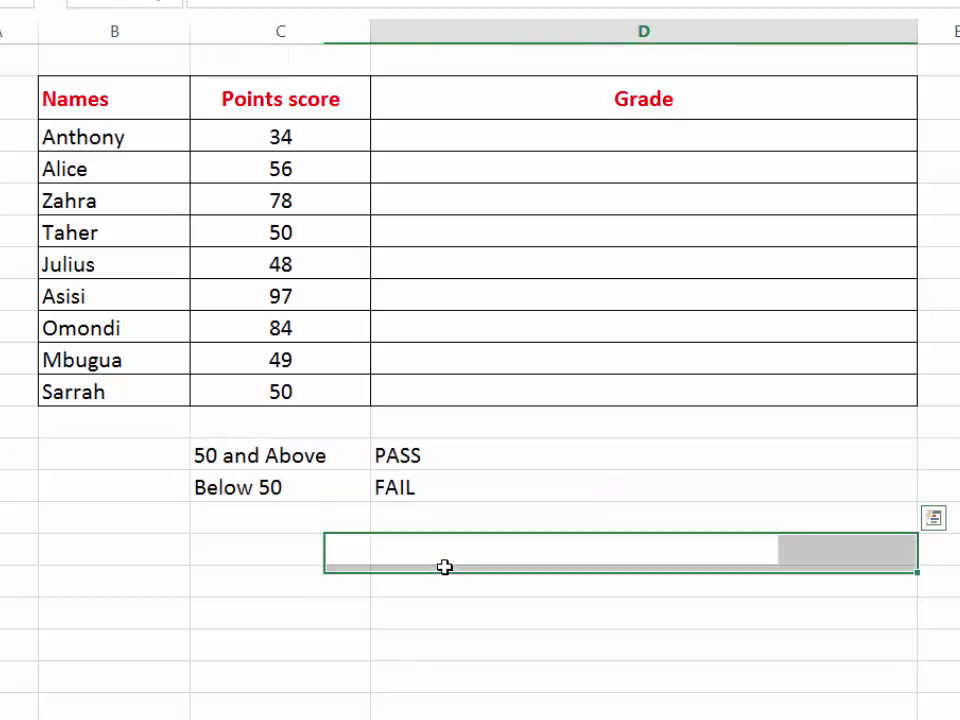
click(213, 456)
mouse_move(213, 456)
mouse_down()
mouse_move(386, 499)
mouse_move(401, 493)
mouse_up()
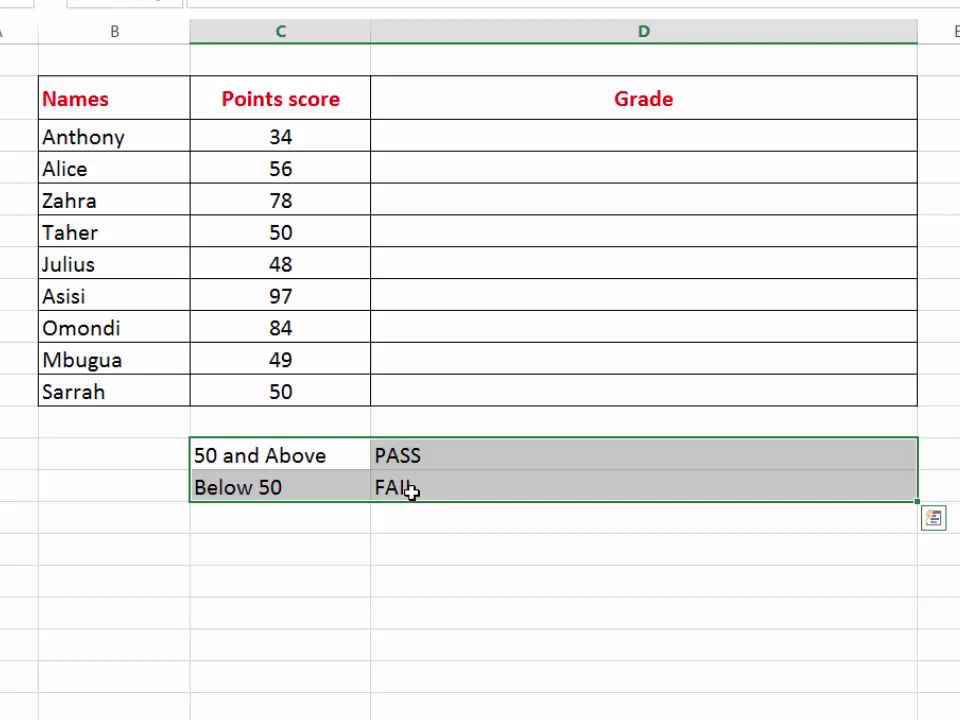
click(422, 550)
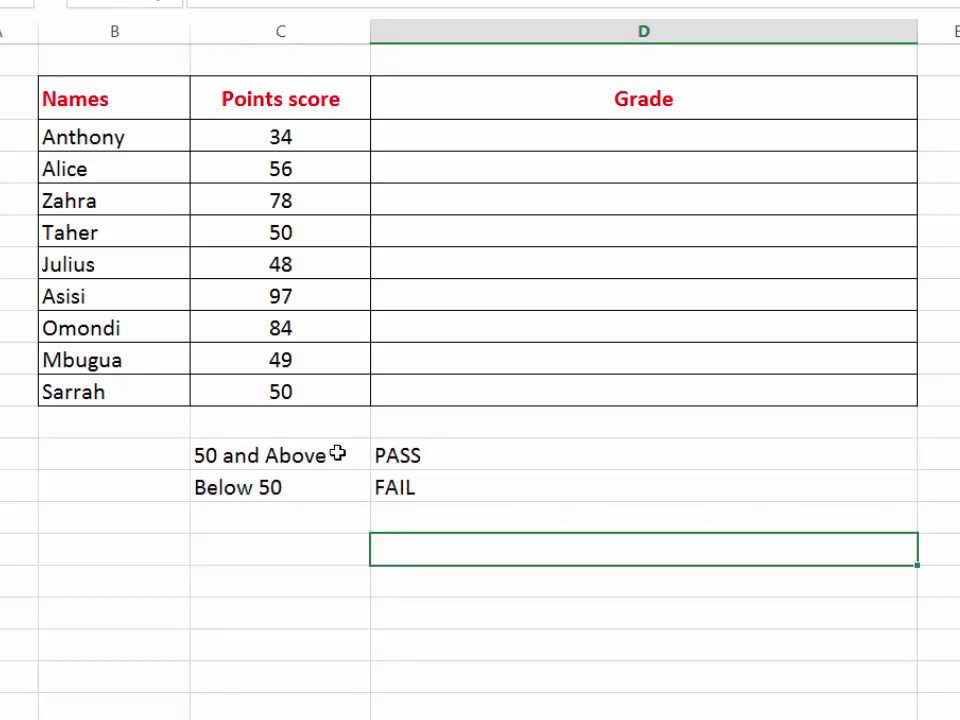
Strip the added >=50 from the PASS key cell, then select Anthony's Grade cell D3.
click(284, 455)
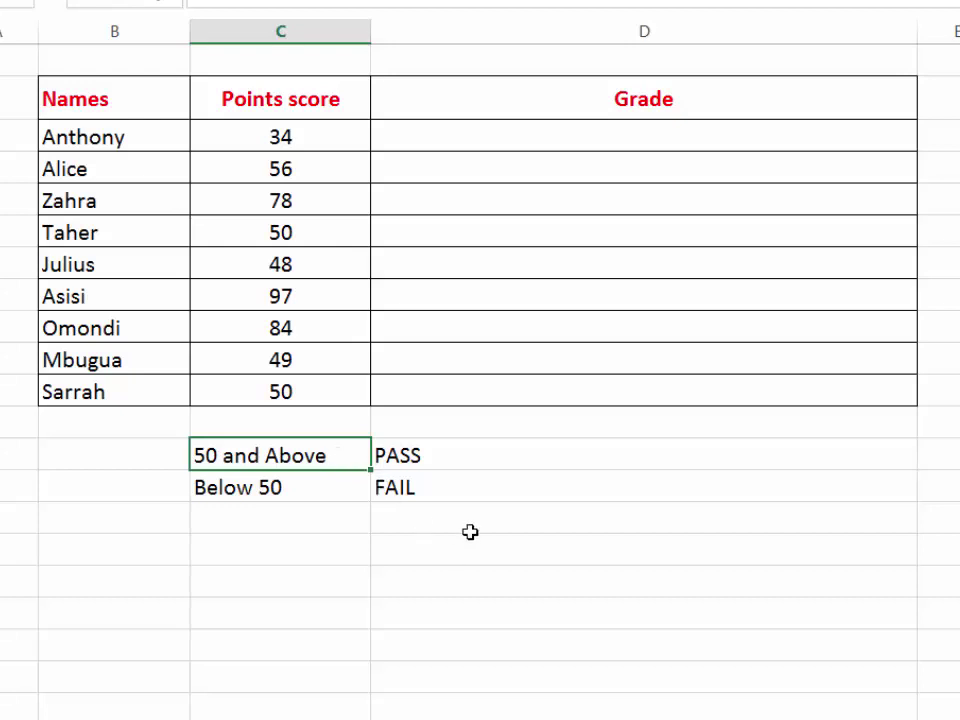
click(538, 462)
text(>)
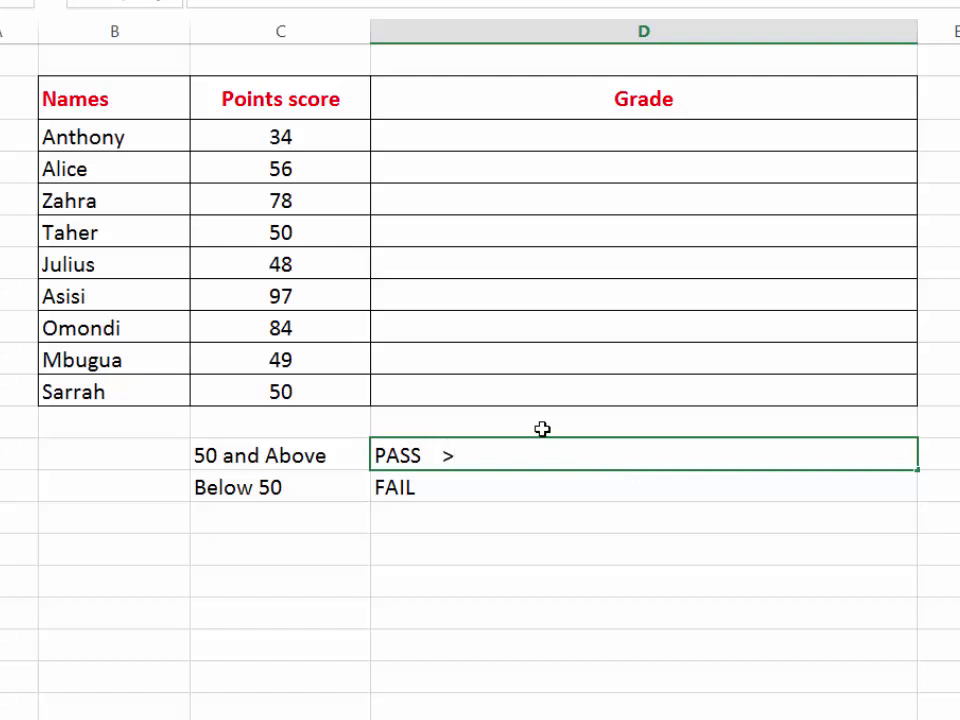
text(=50)
drag(442, 455, 494, 455)
click(469, 457)
drag(467, 456, 443, 456)
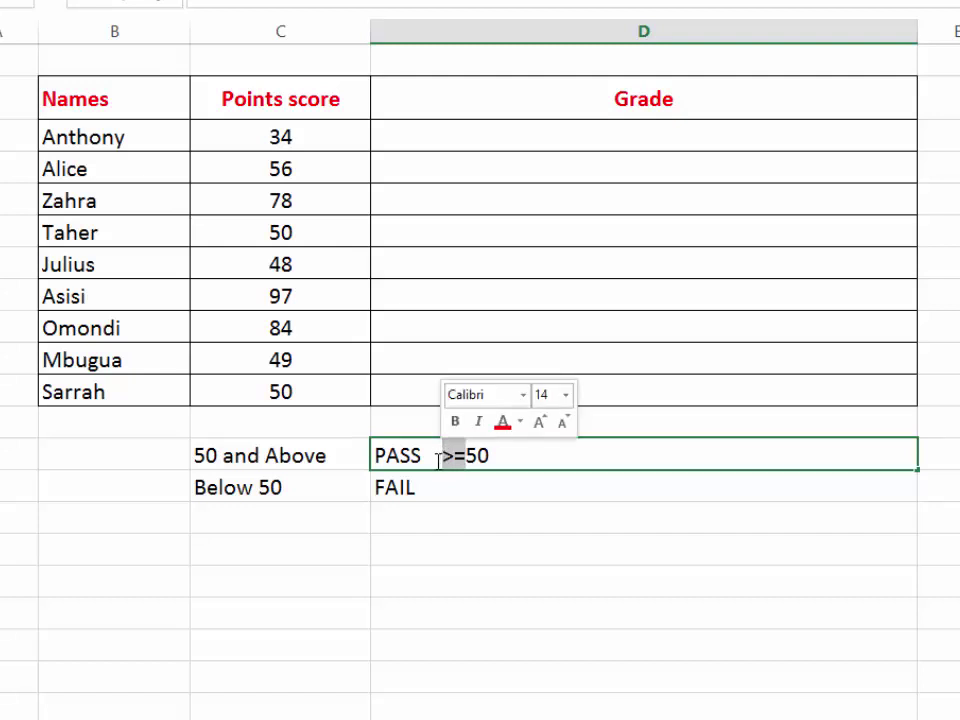
key(Delete)
key(Delete)
key(Delete)
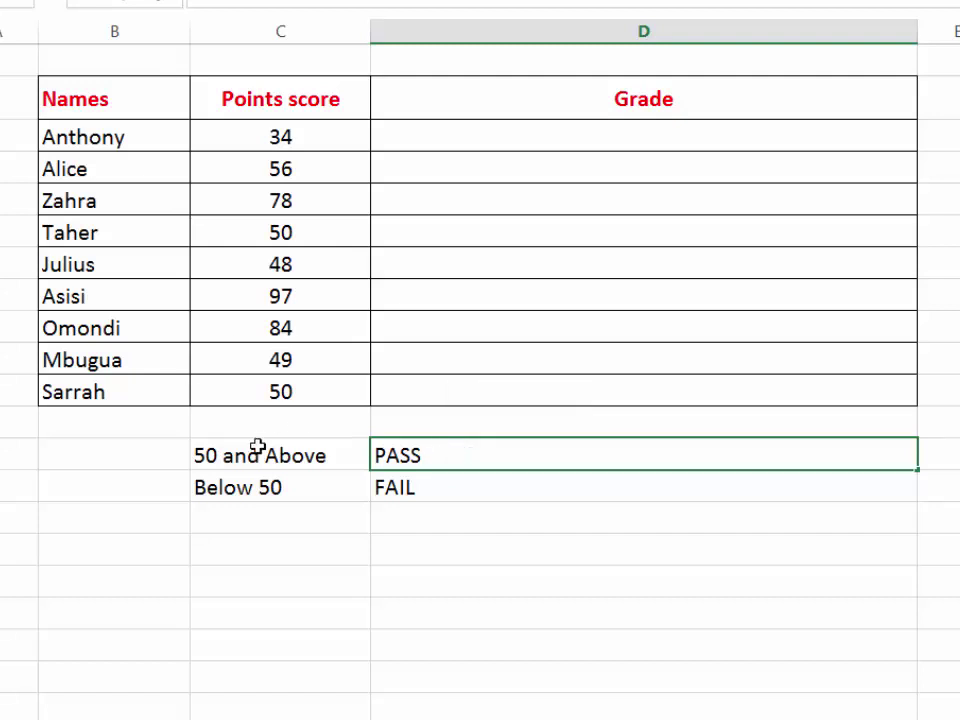
key(Return)
click(450, 608)
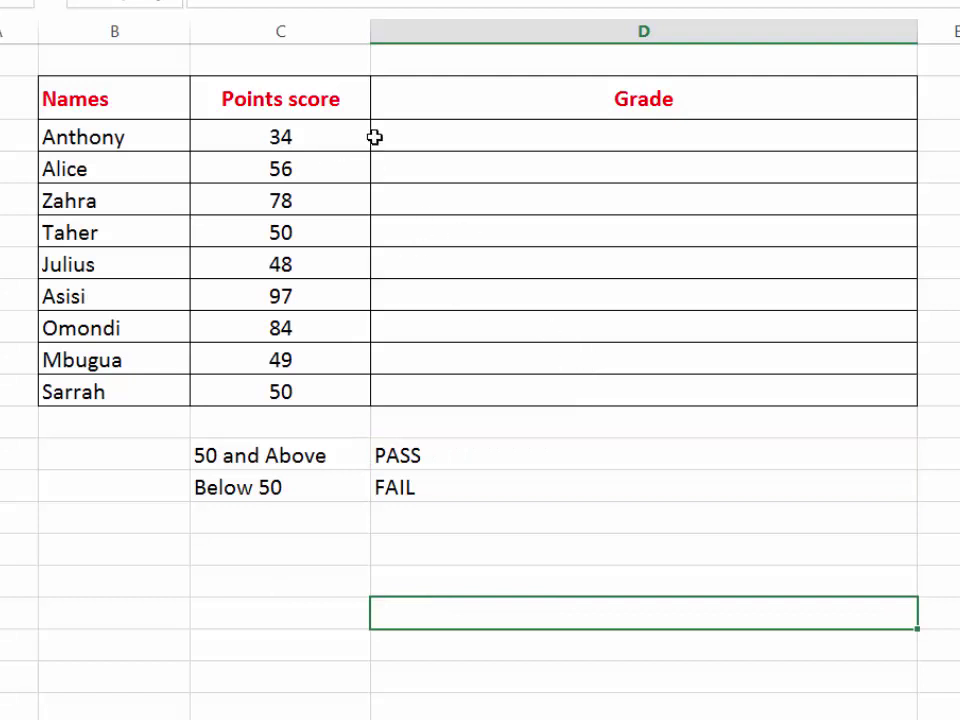
click(432, 135)
text(=)
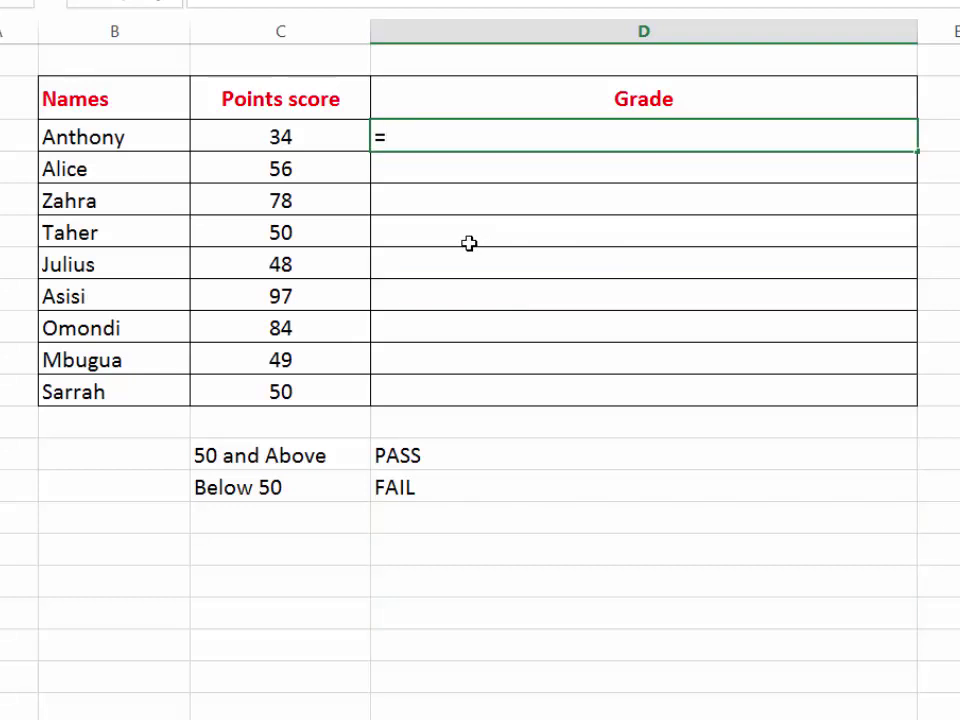
Enter the partial formula =IF(C3>=50, in Anthony's Grade cell D3.
text(if)
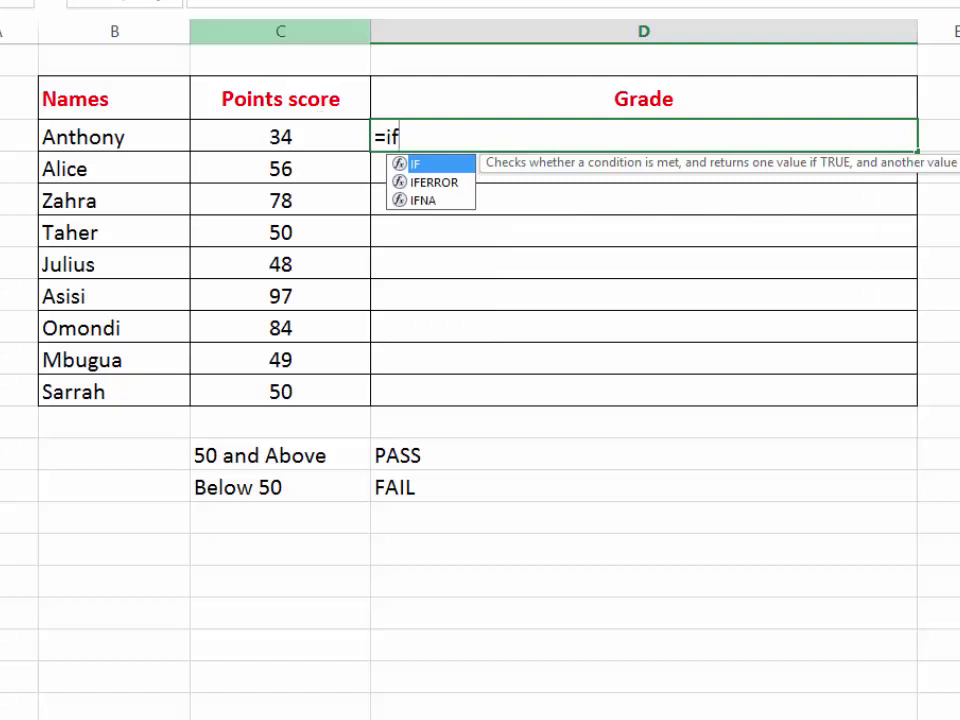
double_click(433, 168)
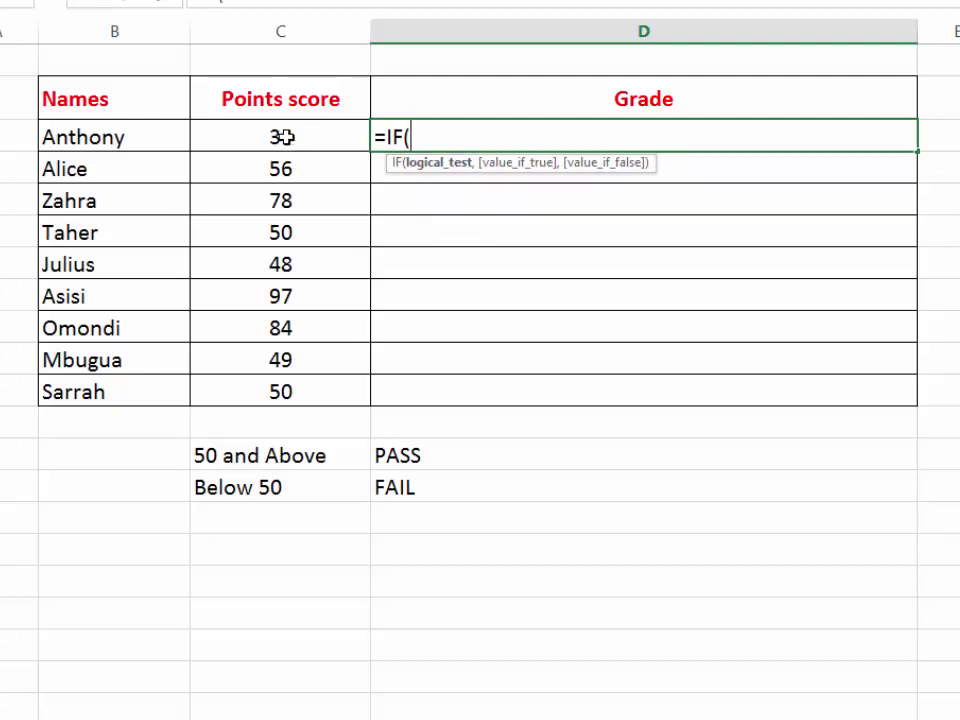
click(286, 137)
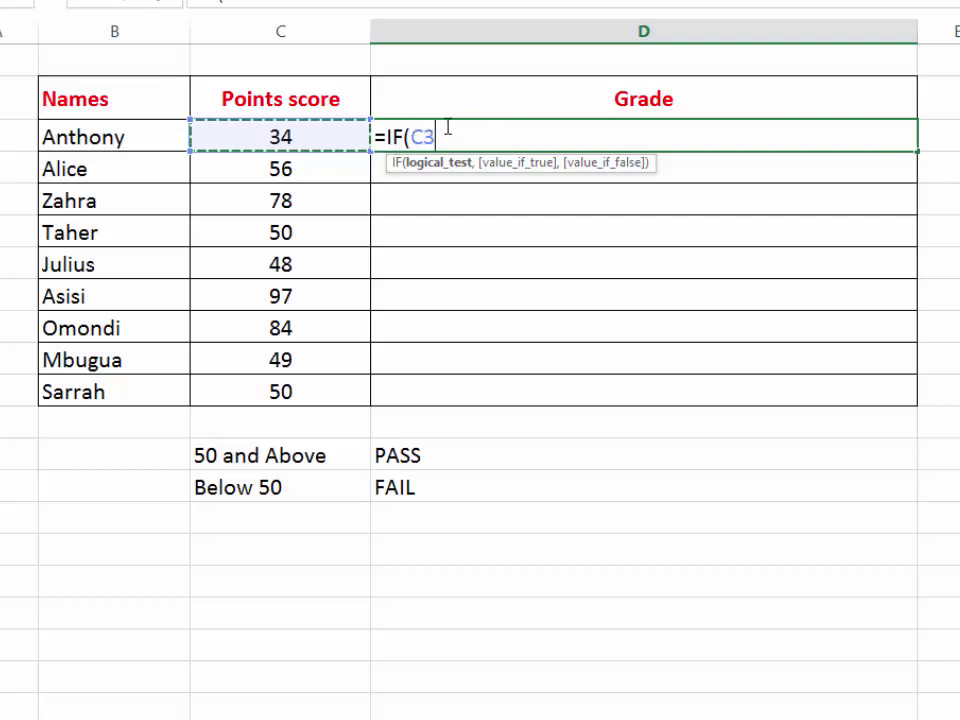
text(>=)
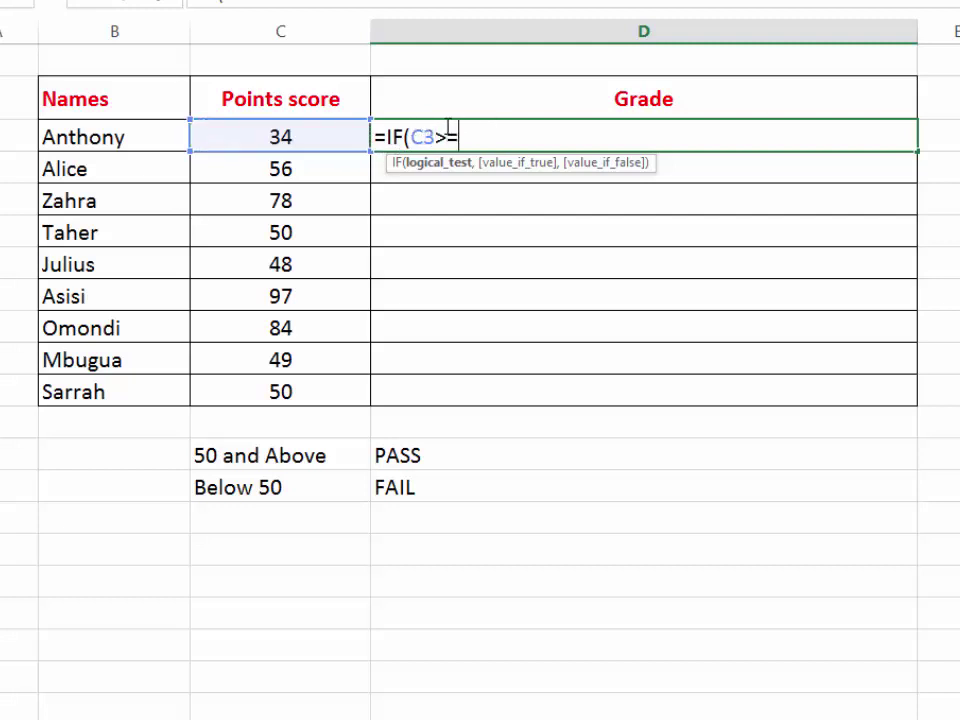
text(50)
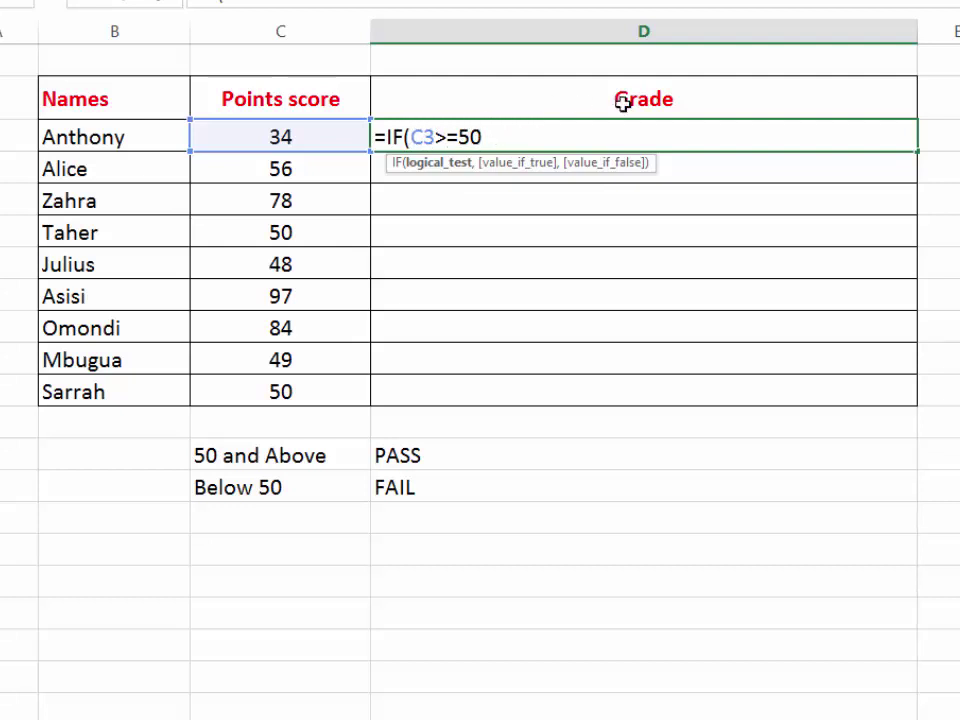
text(,)
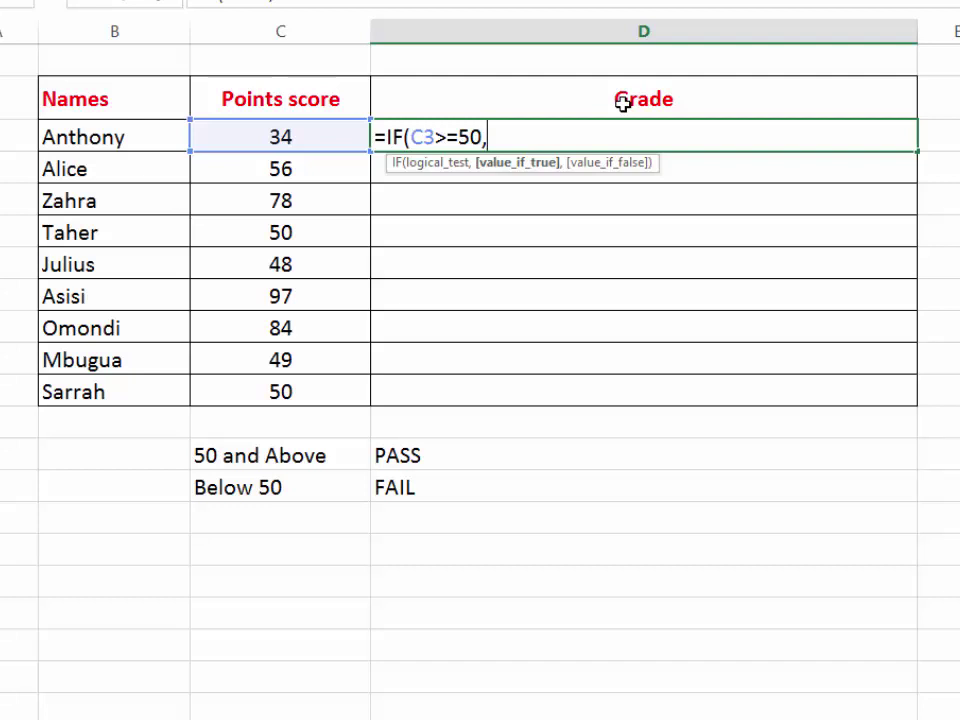
Complete the D3 formula as =IF(C3>=50,"PASS","FAIL") so the 34-point score shows FAIL.
text("PA)
text(SS)
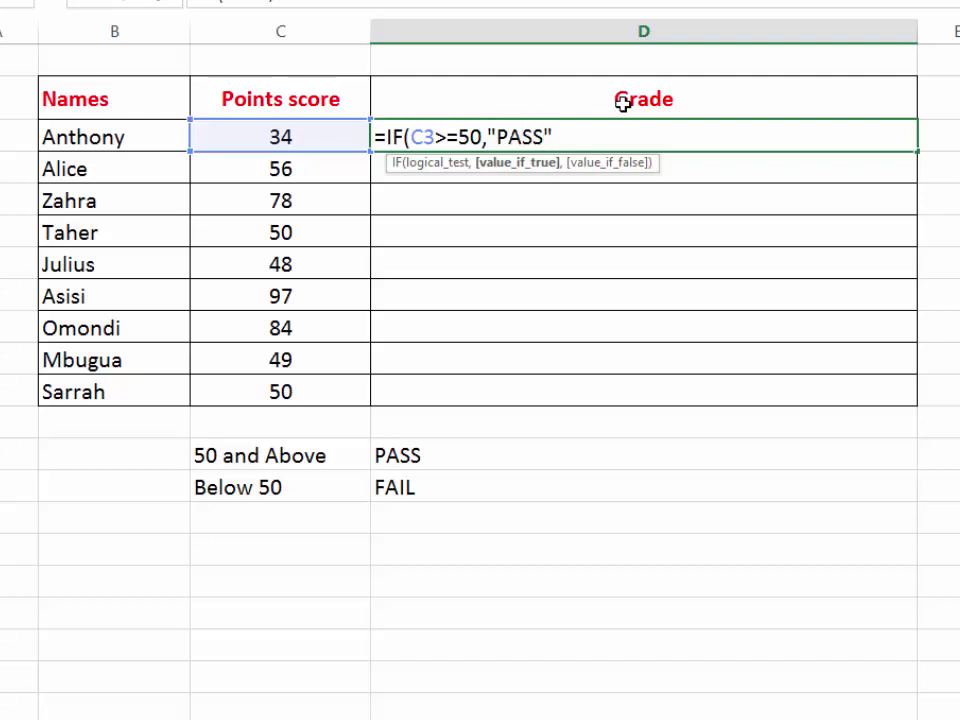
text(,"F)
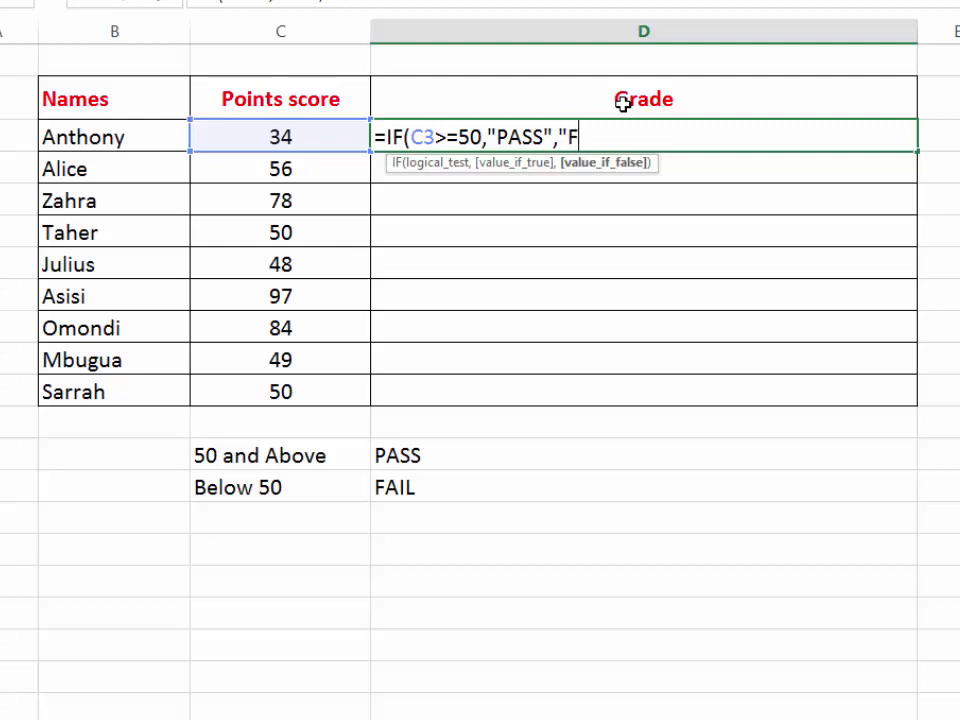
text(AIL")
text())
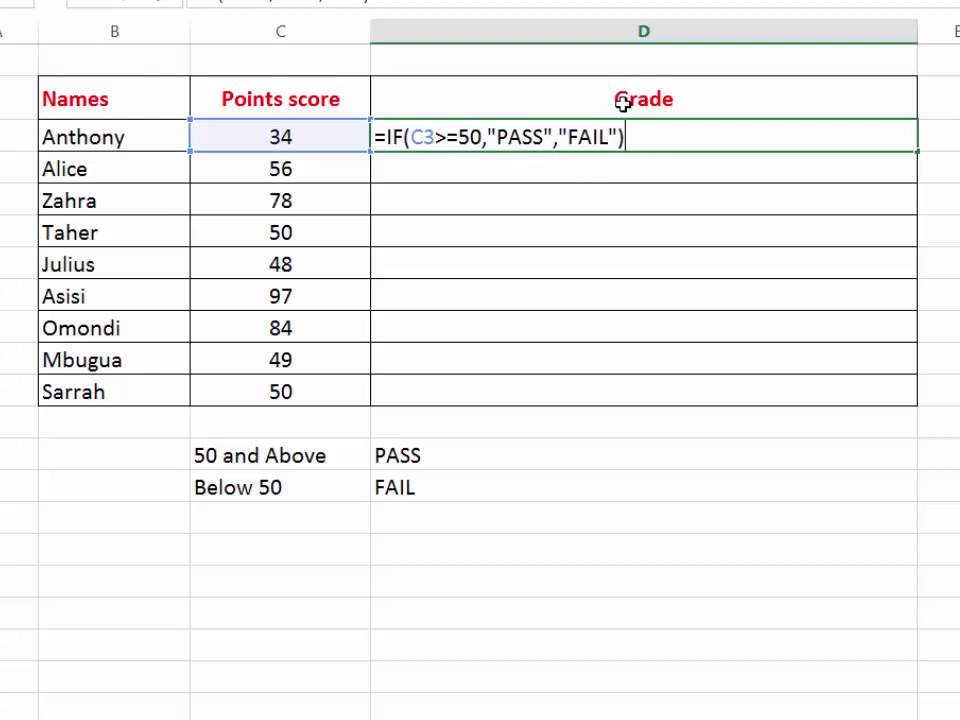
key(Return)
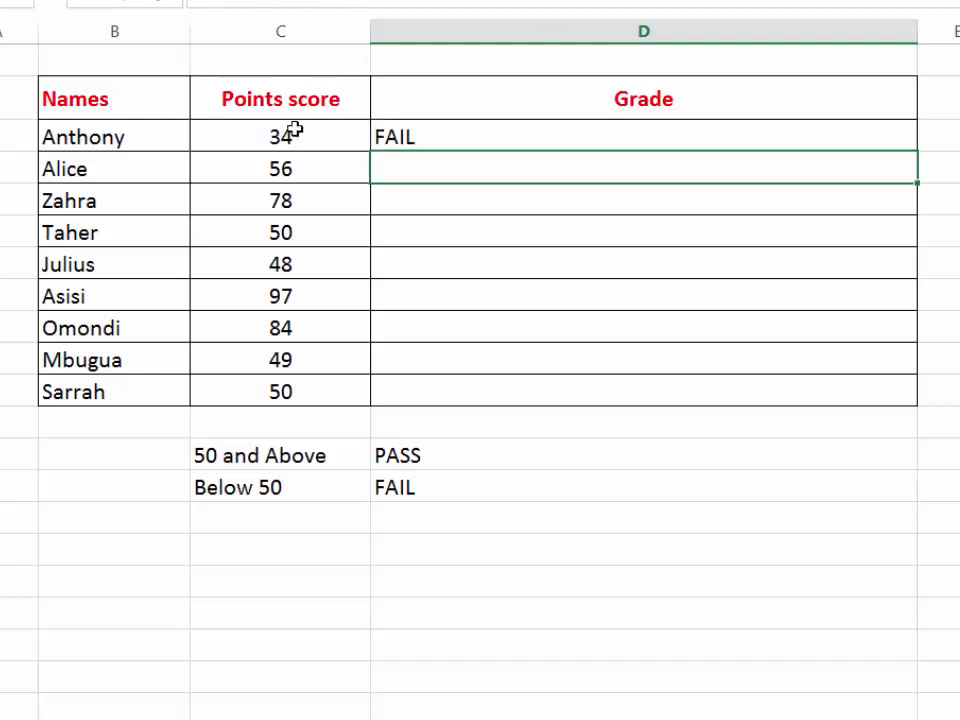
Fill the grade formula from D3 down to D11 and check the lower rows' results.
click(426, 136)
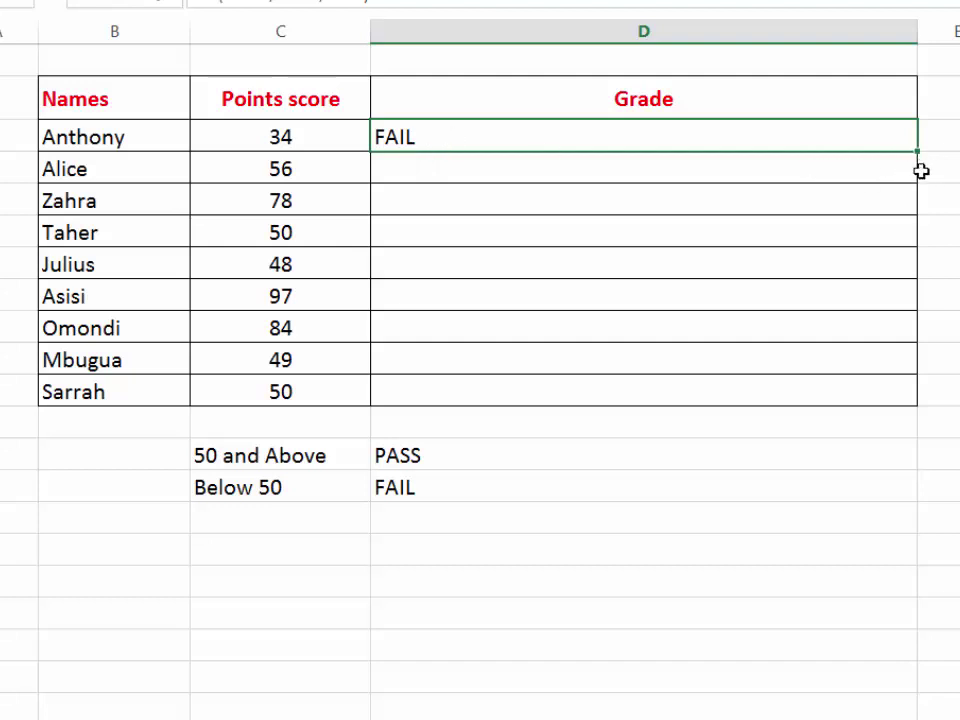
mouse_move(917, 151)
mouse_down()
mouse_move(897, 385)
mouse_move(907, 406)
mouse_up()
click(486, 283)
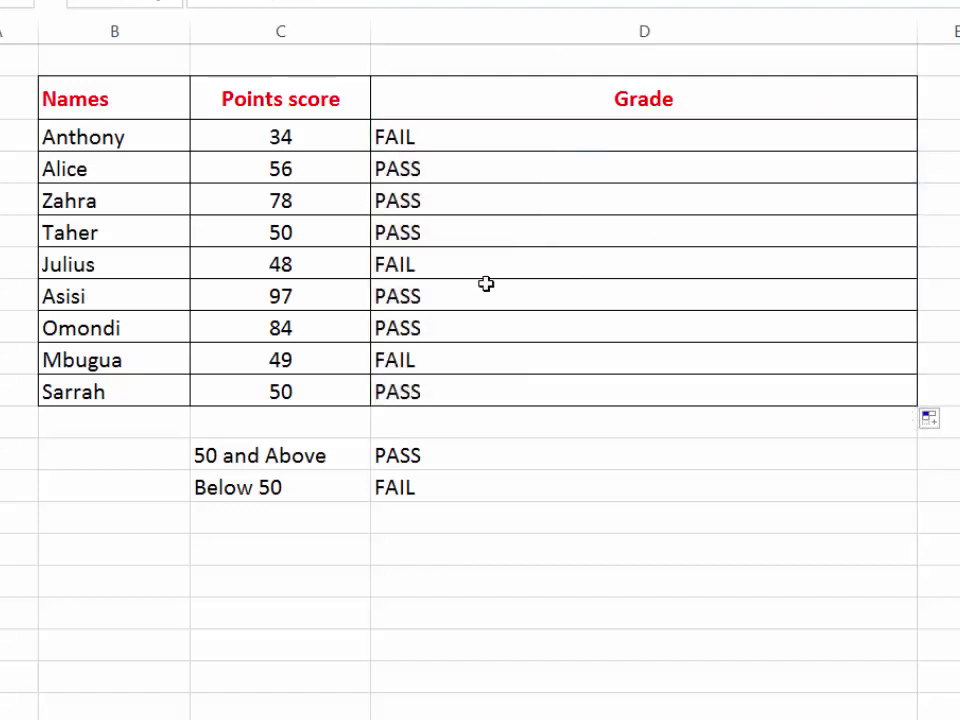
click(420, 362)
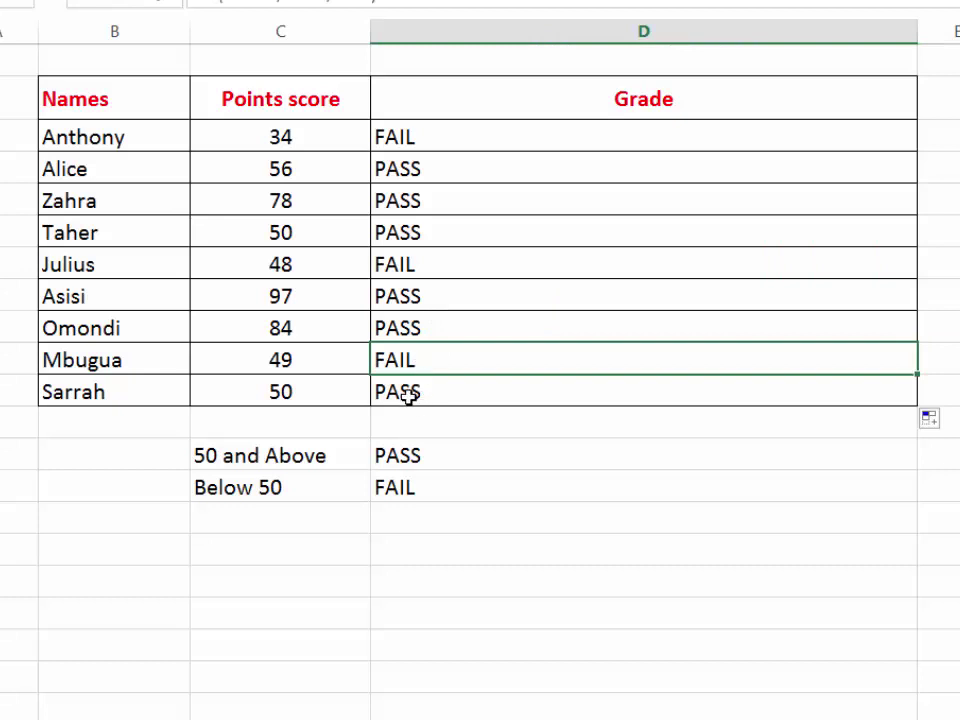
click(410, 392)
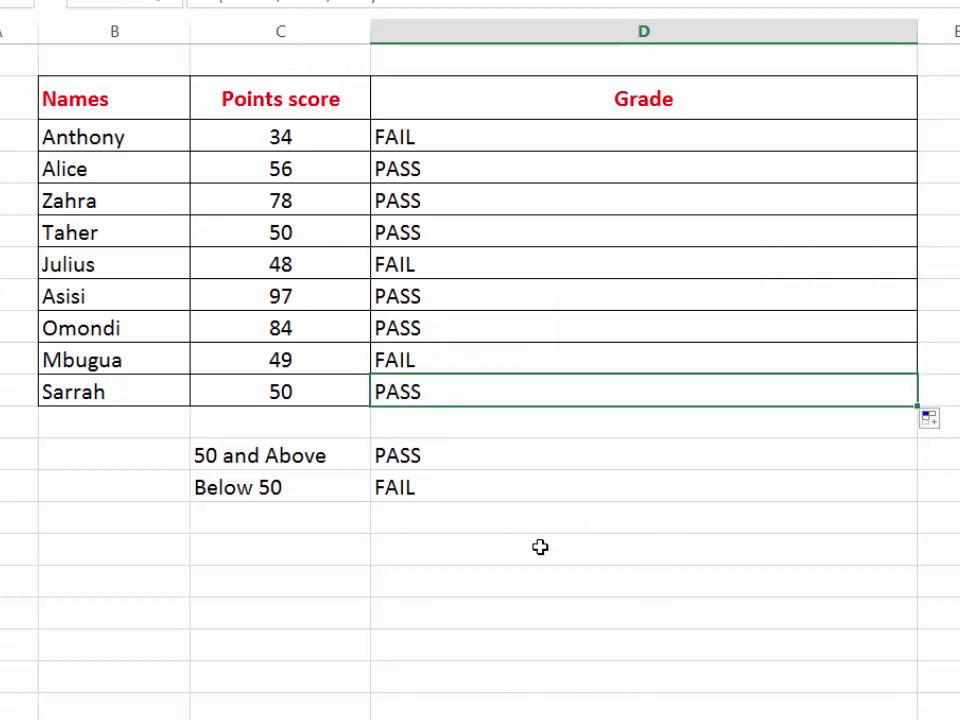
Check each calculated PASS/FAIL grade moving up column D to D3.
click(408, 360)
click(406, 322)
click(405, 294)
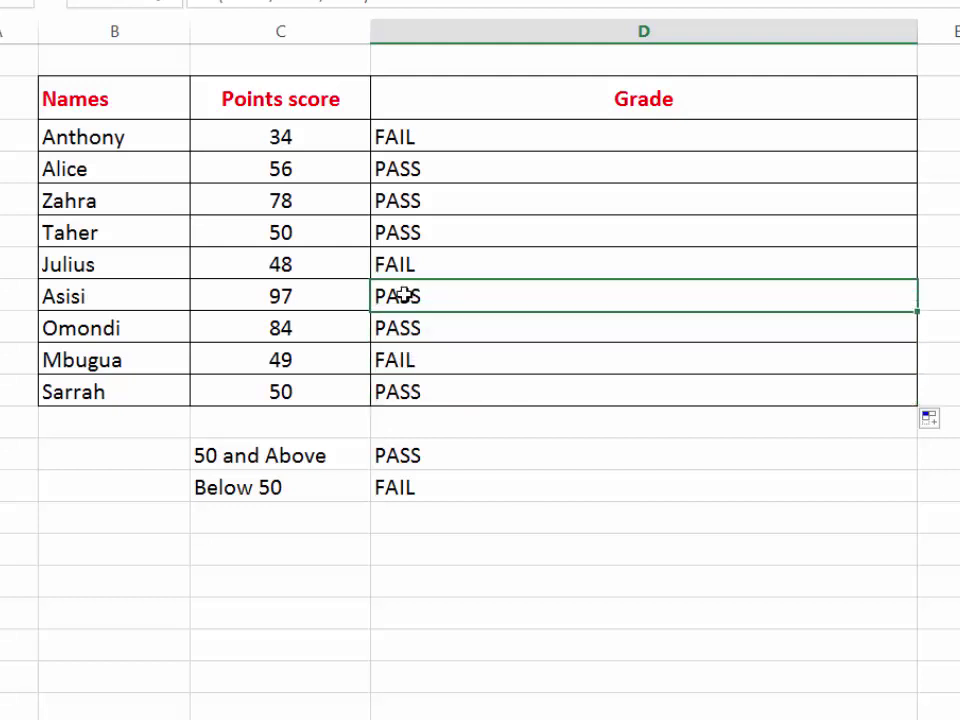
click(396, 265)
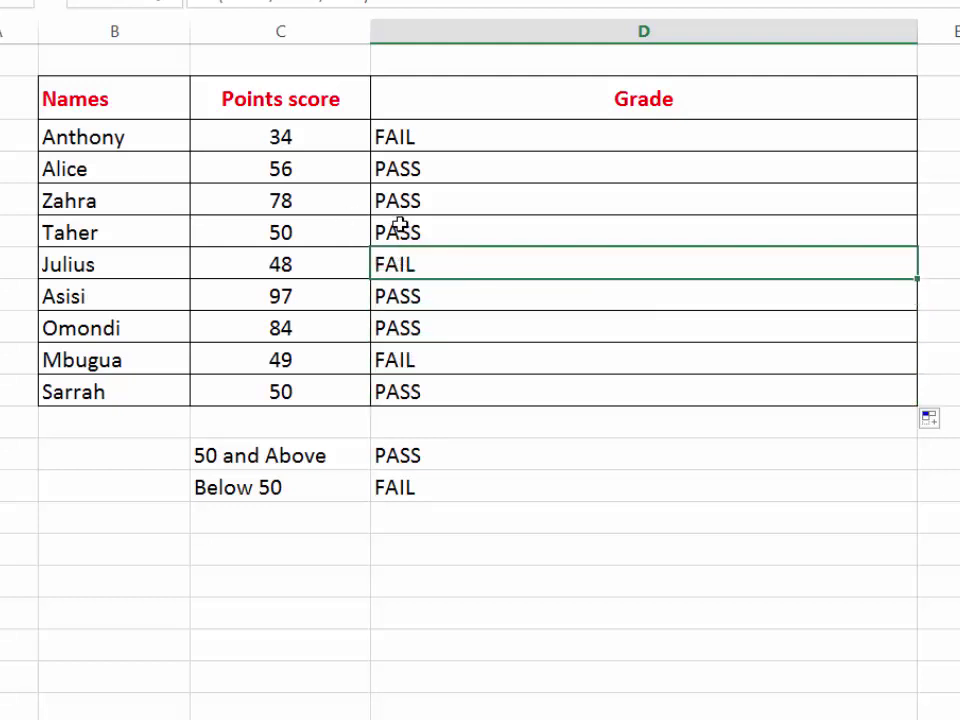
click(397, 228)
click(407, 191)
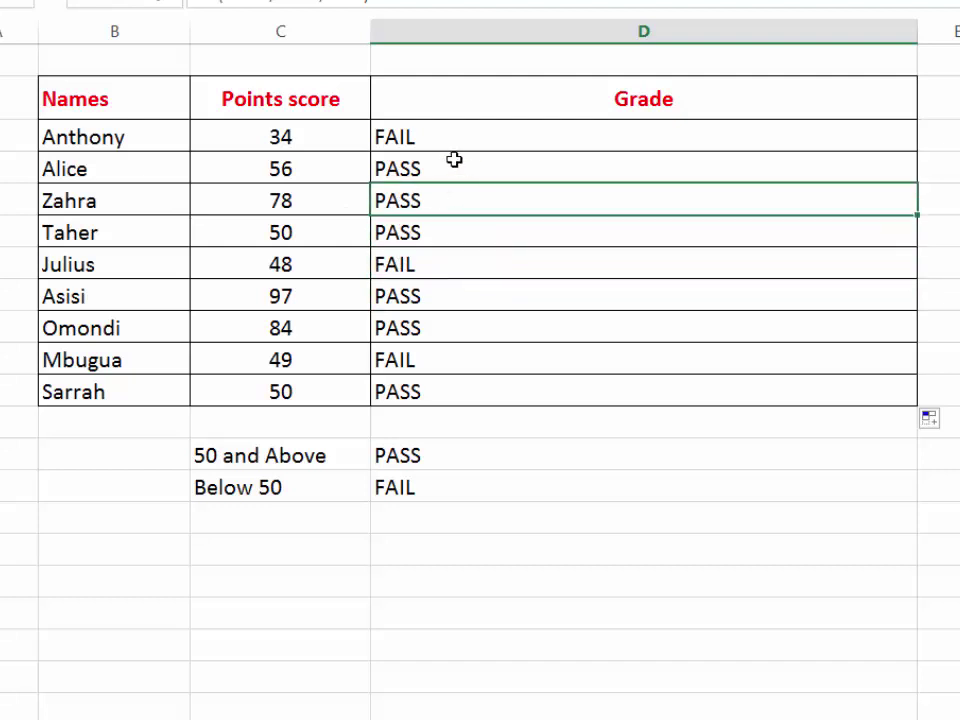
click(390, 136)
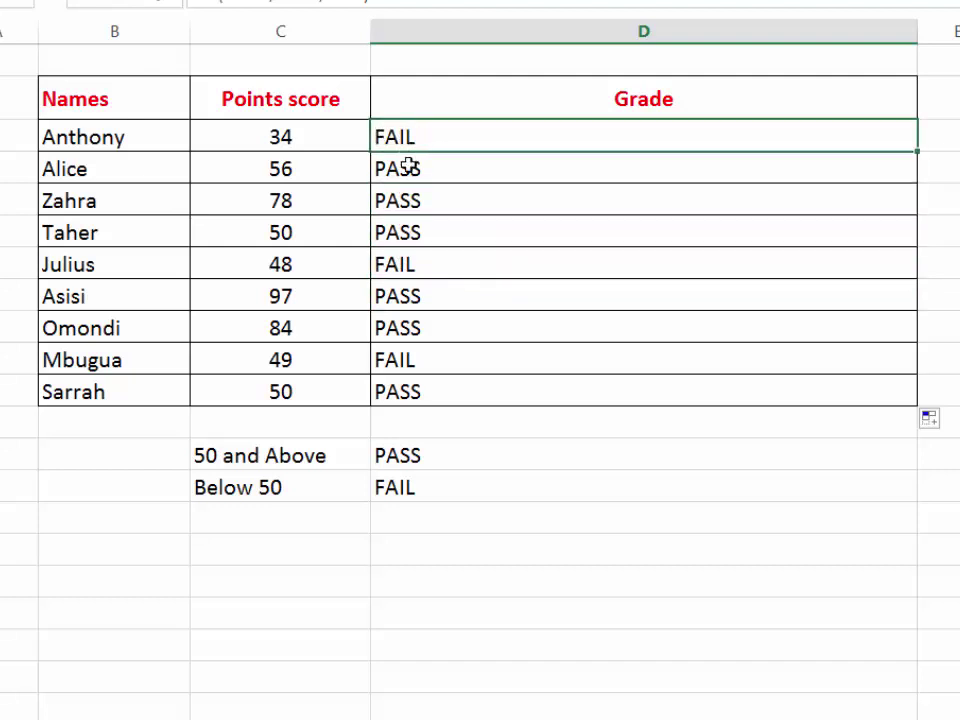
Recheck the calculated grades moving back down column D from D4.
click(407, 164)
click(412, 203)
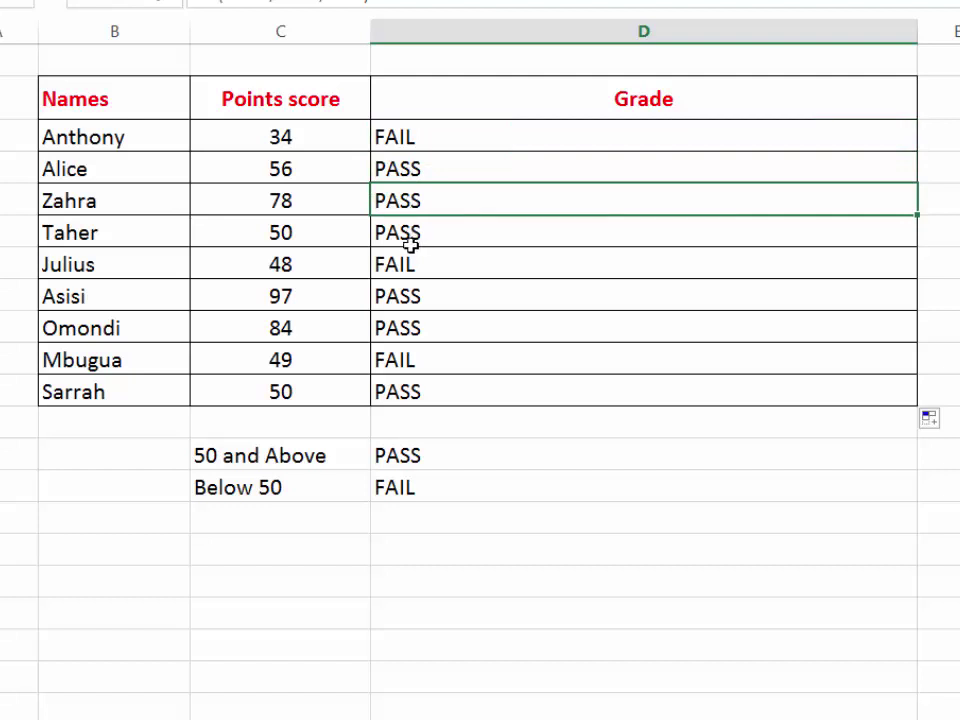
click(411, 228)
click(409, 265)
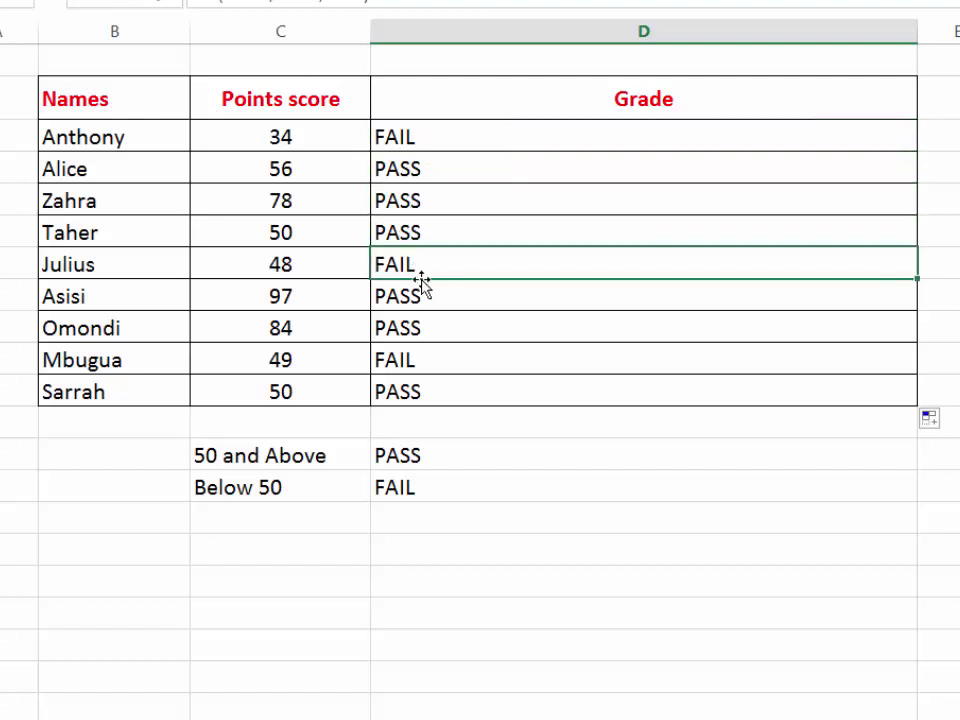
click(409, 297)
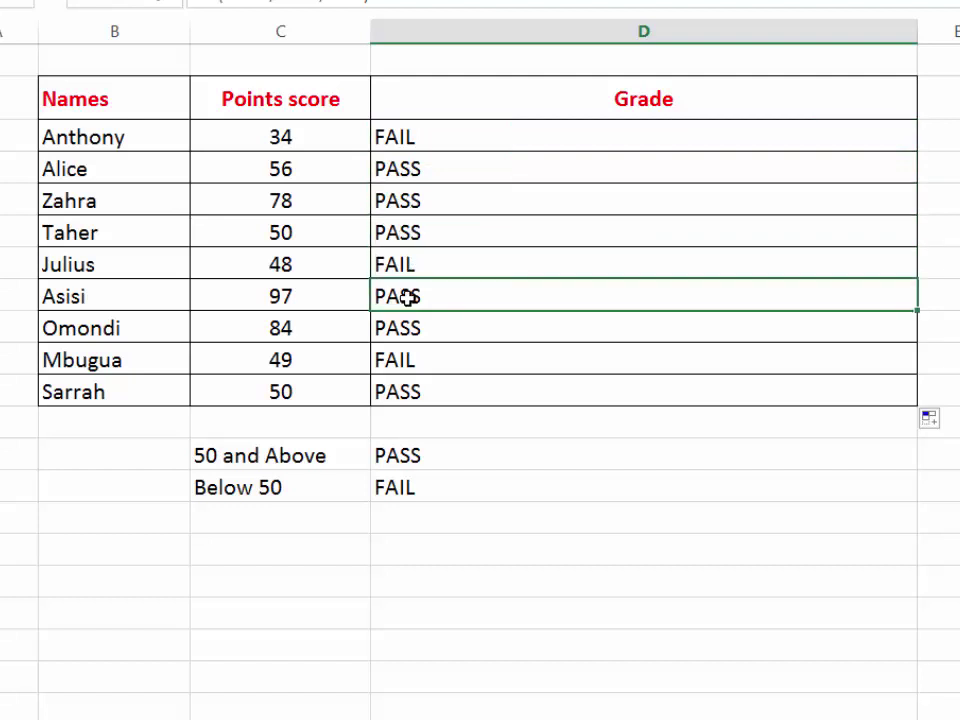
click(395, 331)
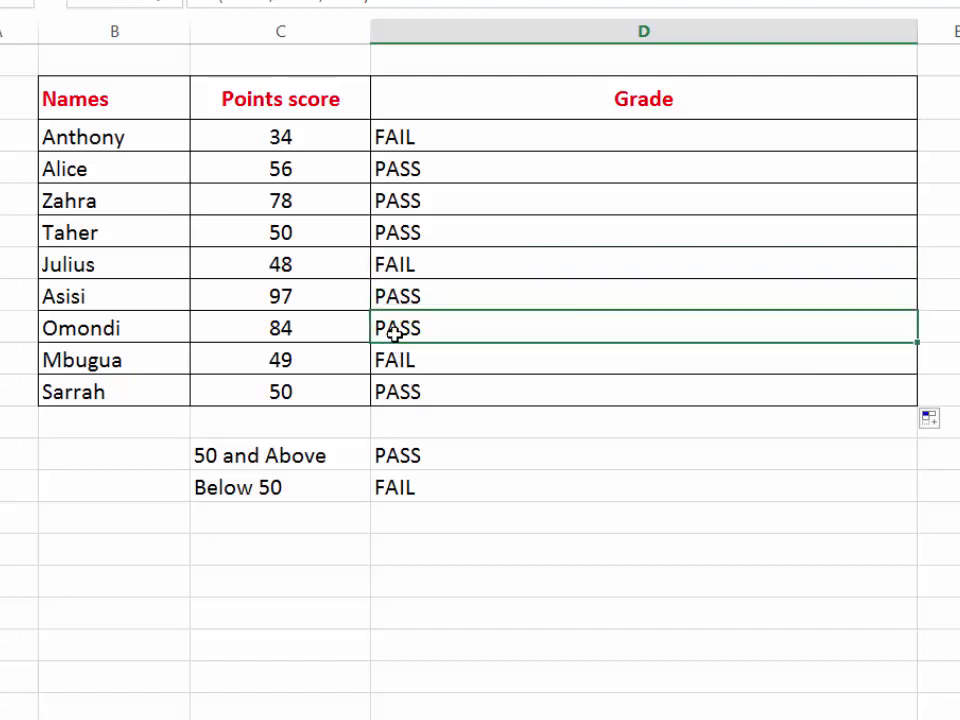